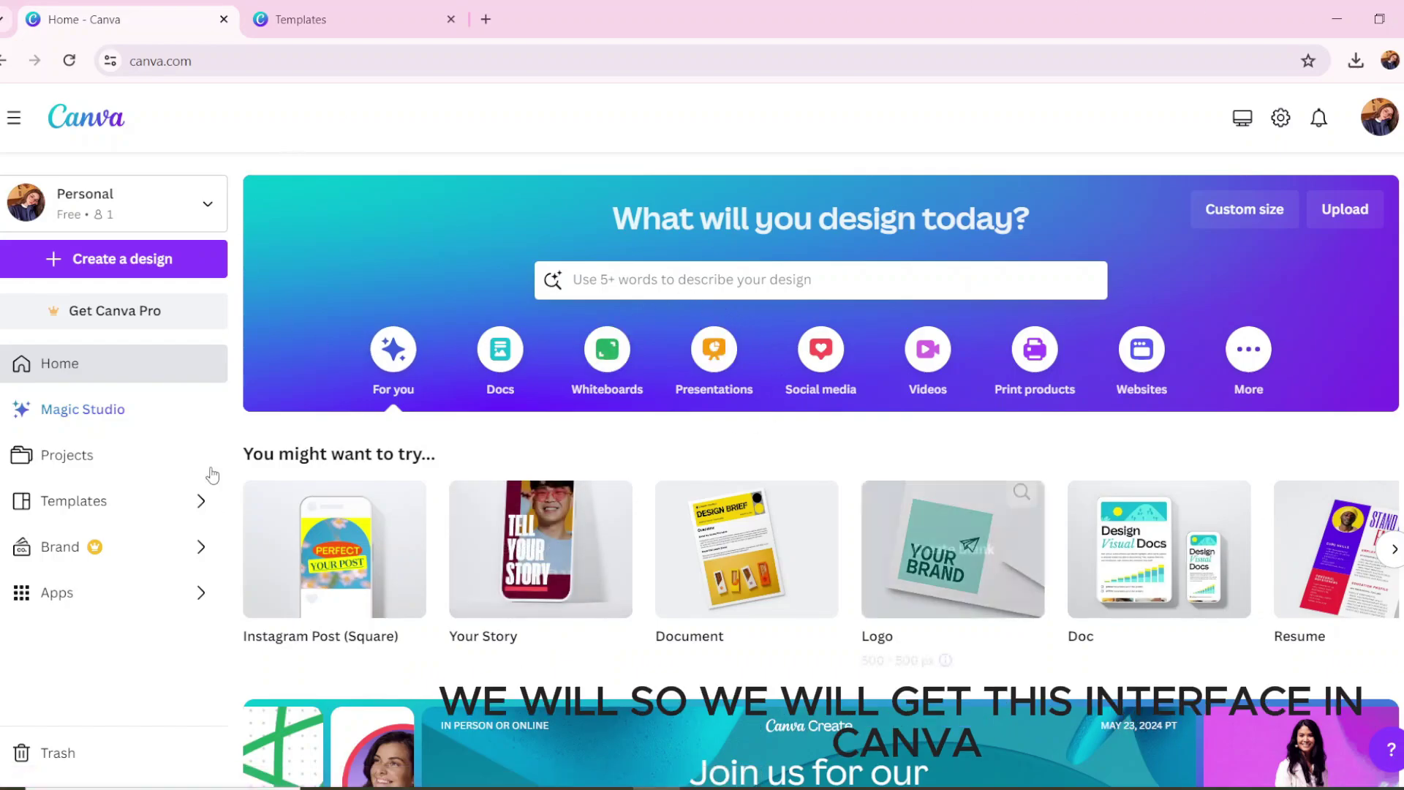
# Search the templates for "product packaging design" and open the Blue Rectangle Packaging Printable A4 template for customizing
pyautogui.click(634, 279)
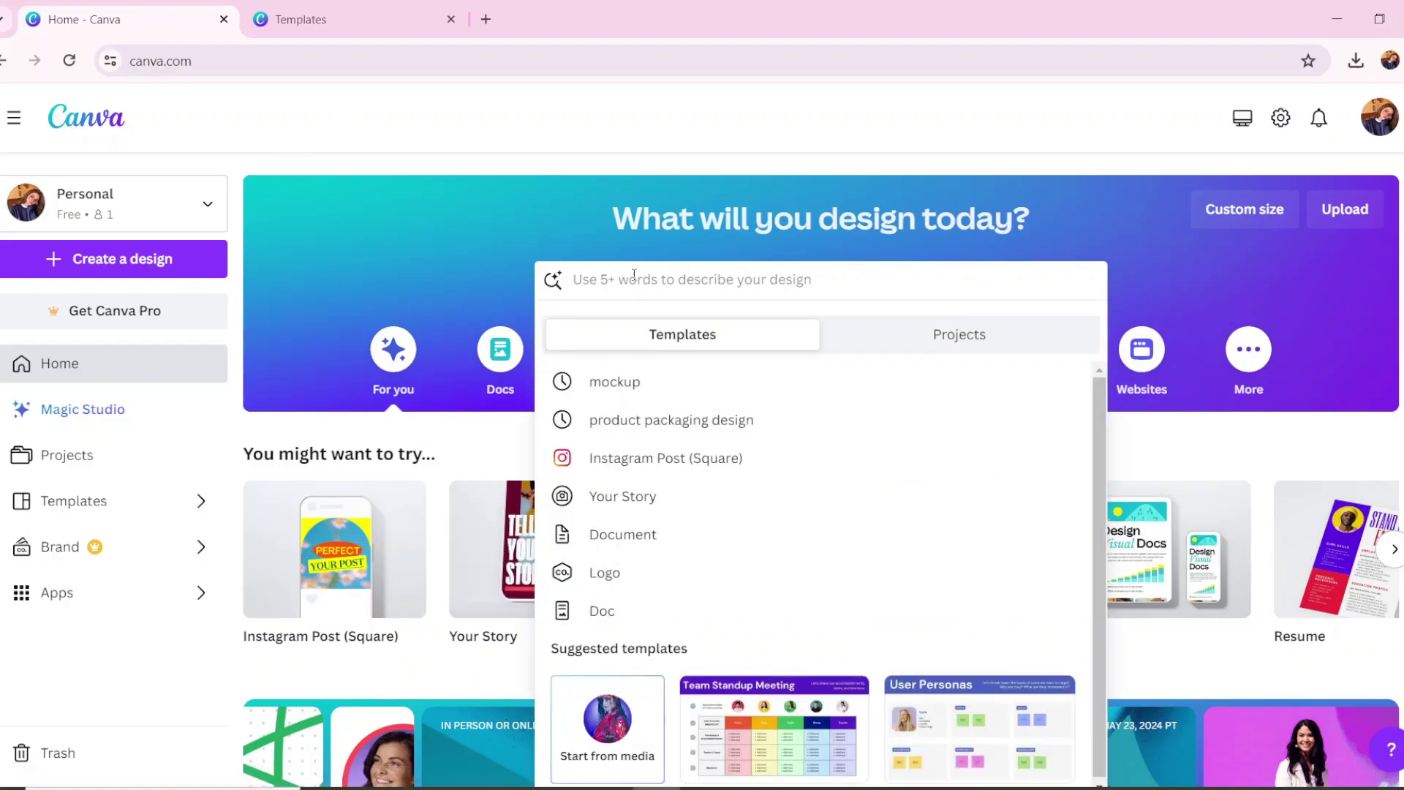
pyautogui.click(691, 424)
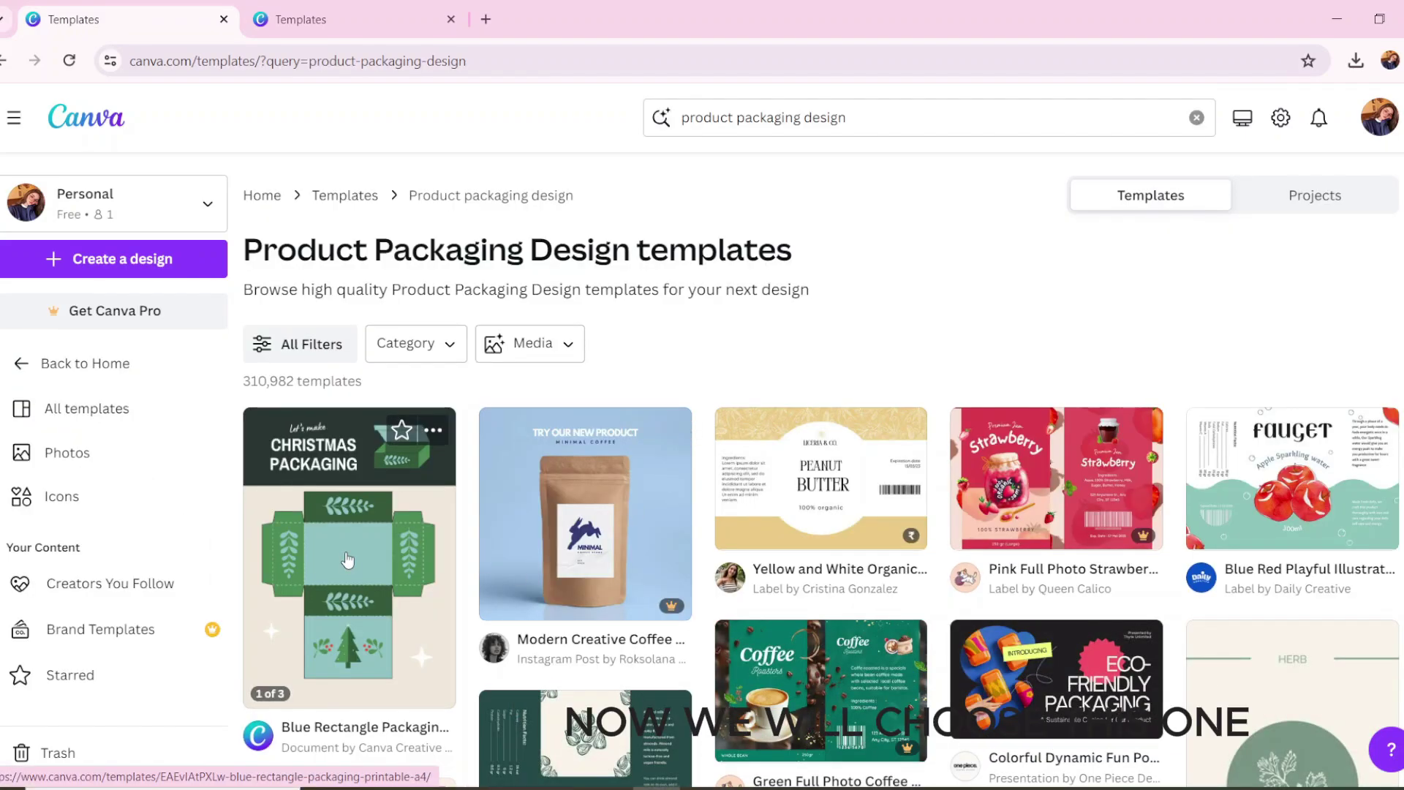
pyautogui.click(348, 558)
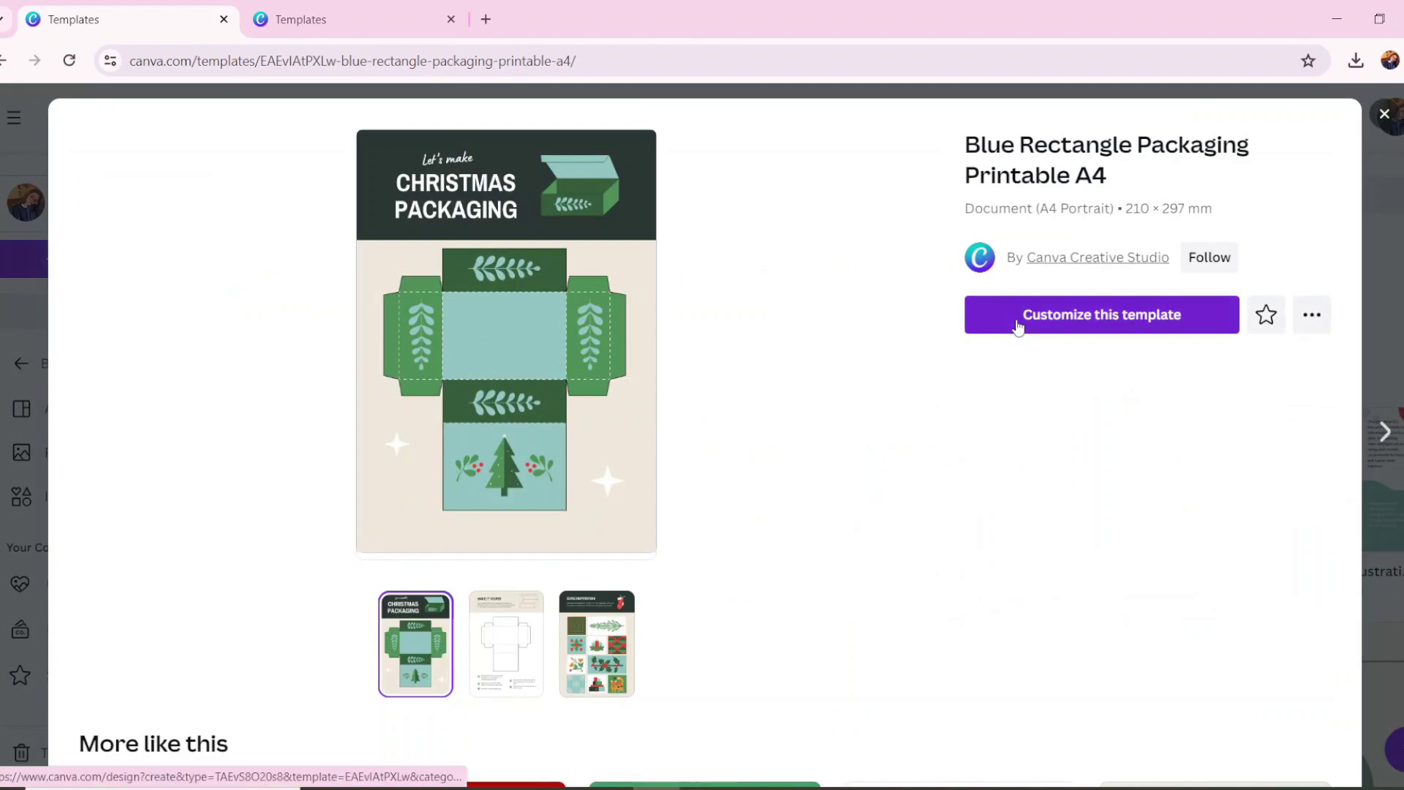
pyautogui.click(1020, 326)
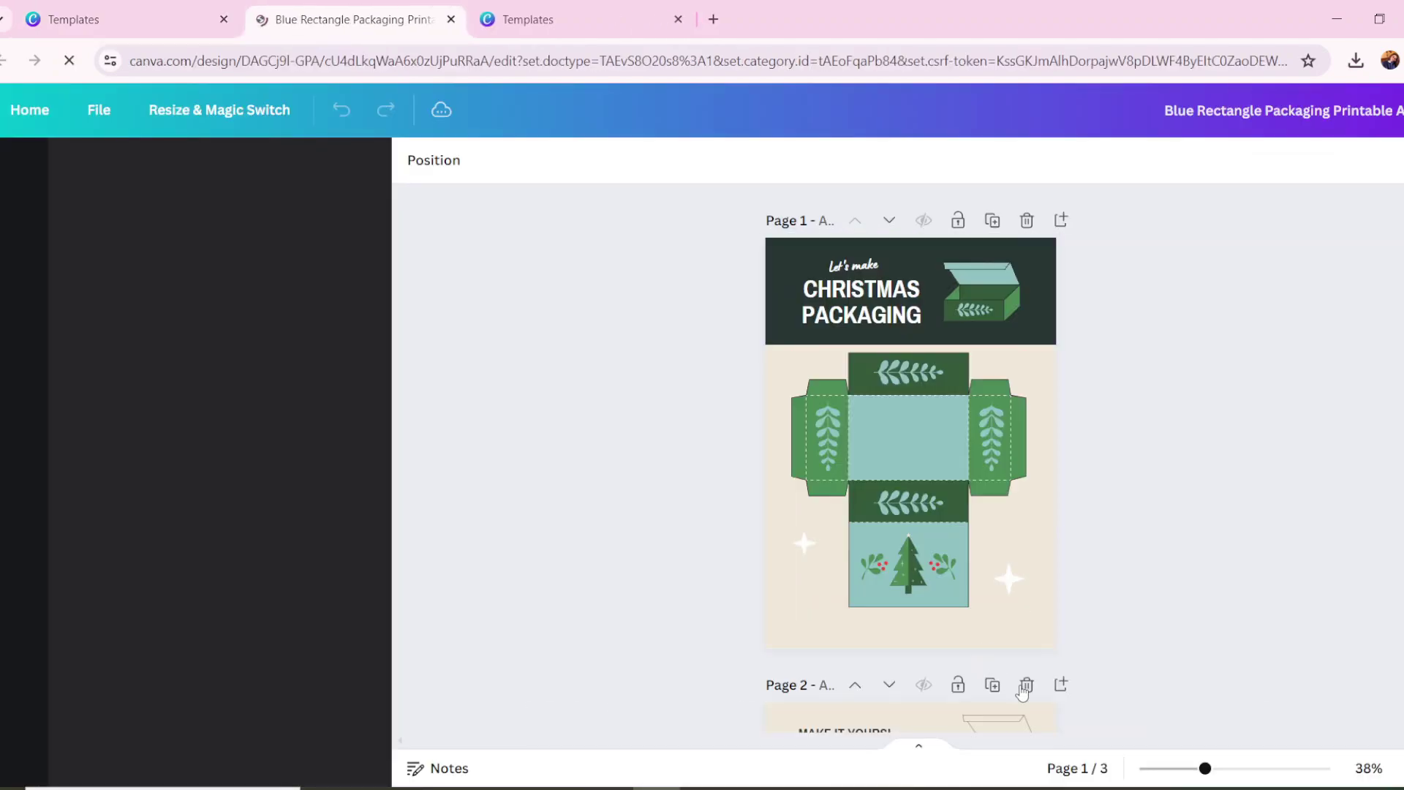
# Delete the template's second and third pages and clear all text, artwork and background from the remaining page
pyautogui.click(1026, 685)
pyautogui.click(1026, 685)
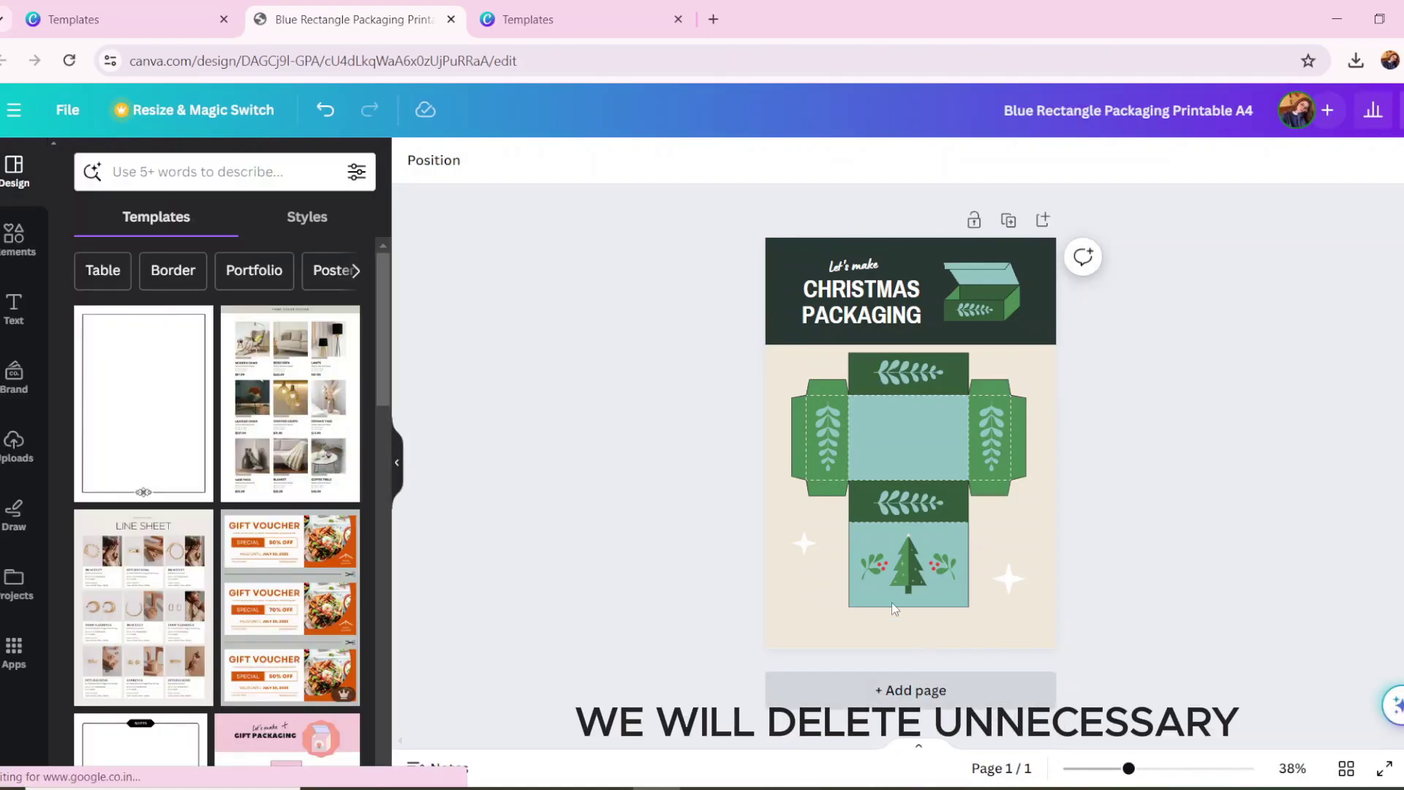
pyautogui.click(836, 384)
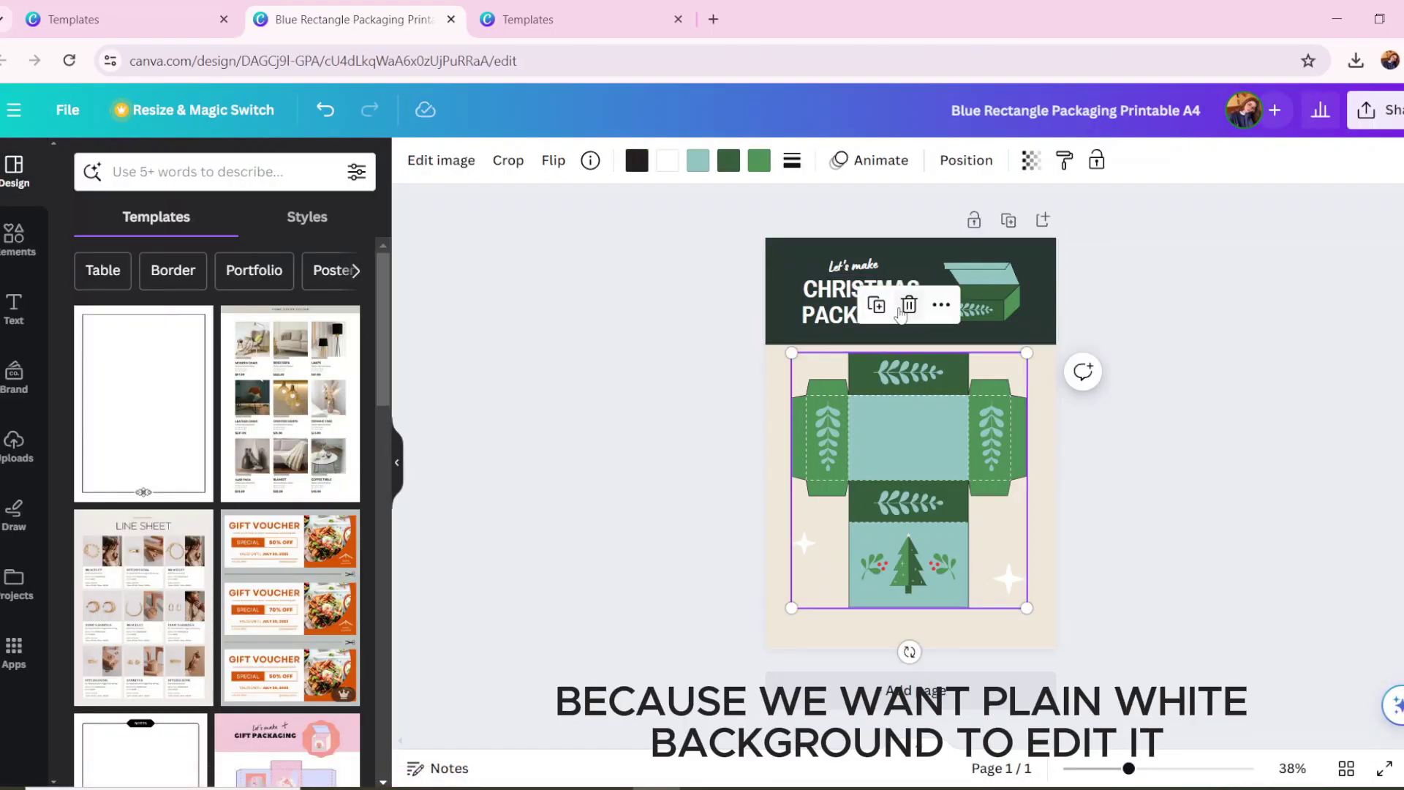
pyautogui.click(909, 305)
pyautogui.click(889, 317)
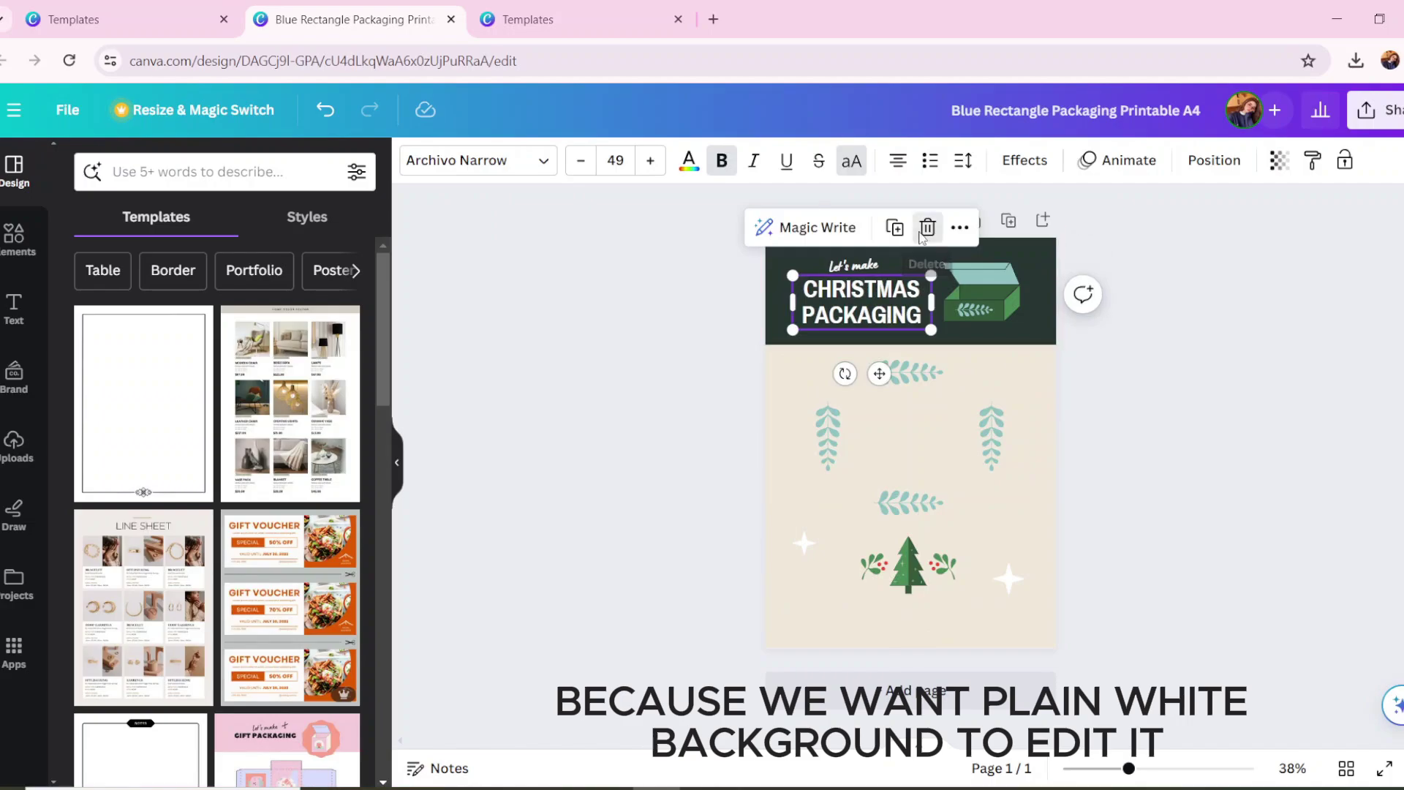
pyautogui.click(926, 228)
pyautogui.click(979, 291)
pyautogui.click(978, 212)
pyautogui.click(857, 267)
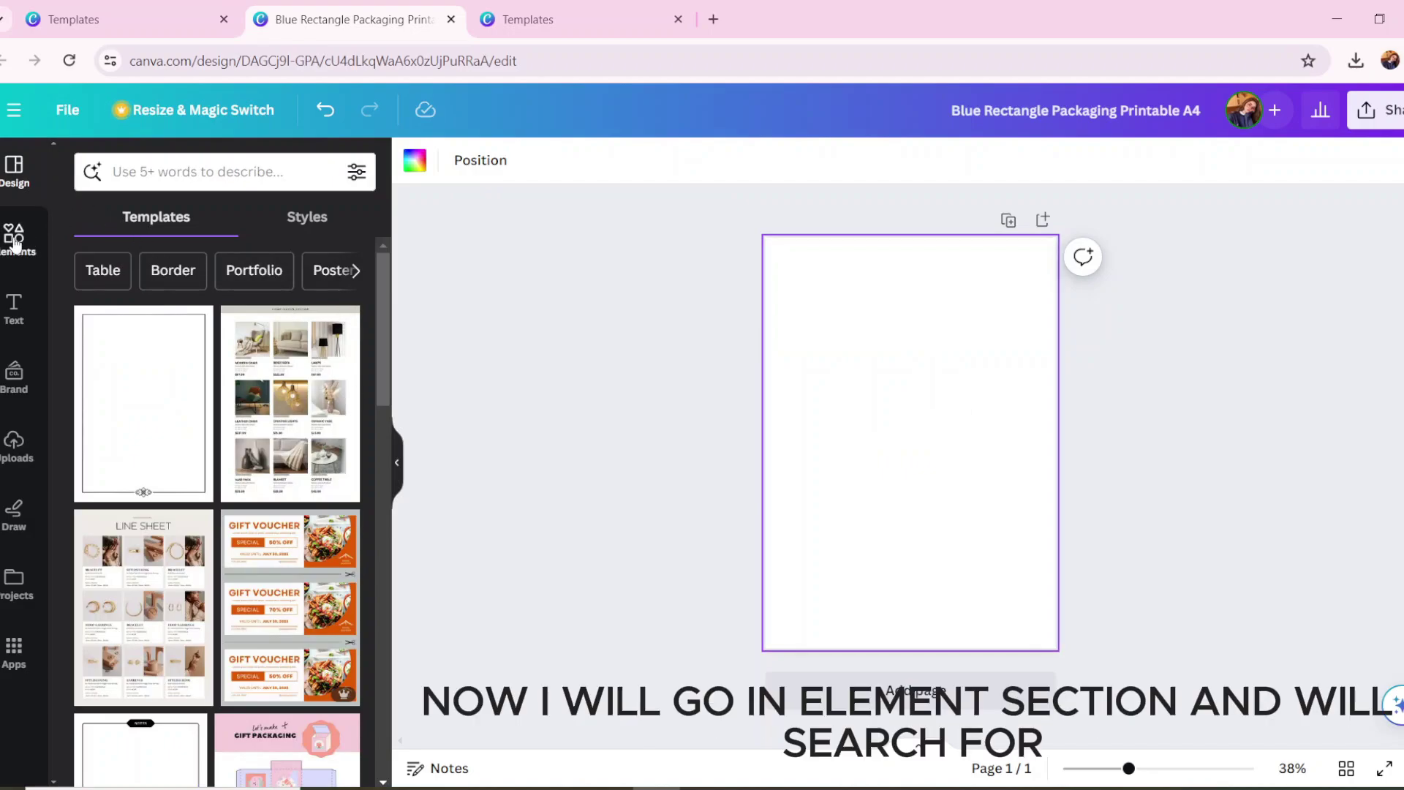
# Search the elements for "wavy shape" and add the pale green wavy graphic with an uneven crest to the page
pyautogui.click(14, 237)
pyautogui.click(129, 176)
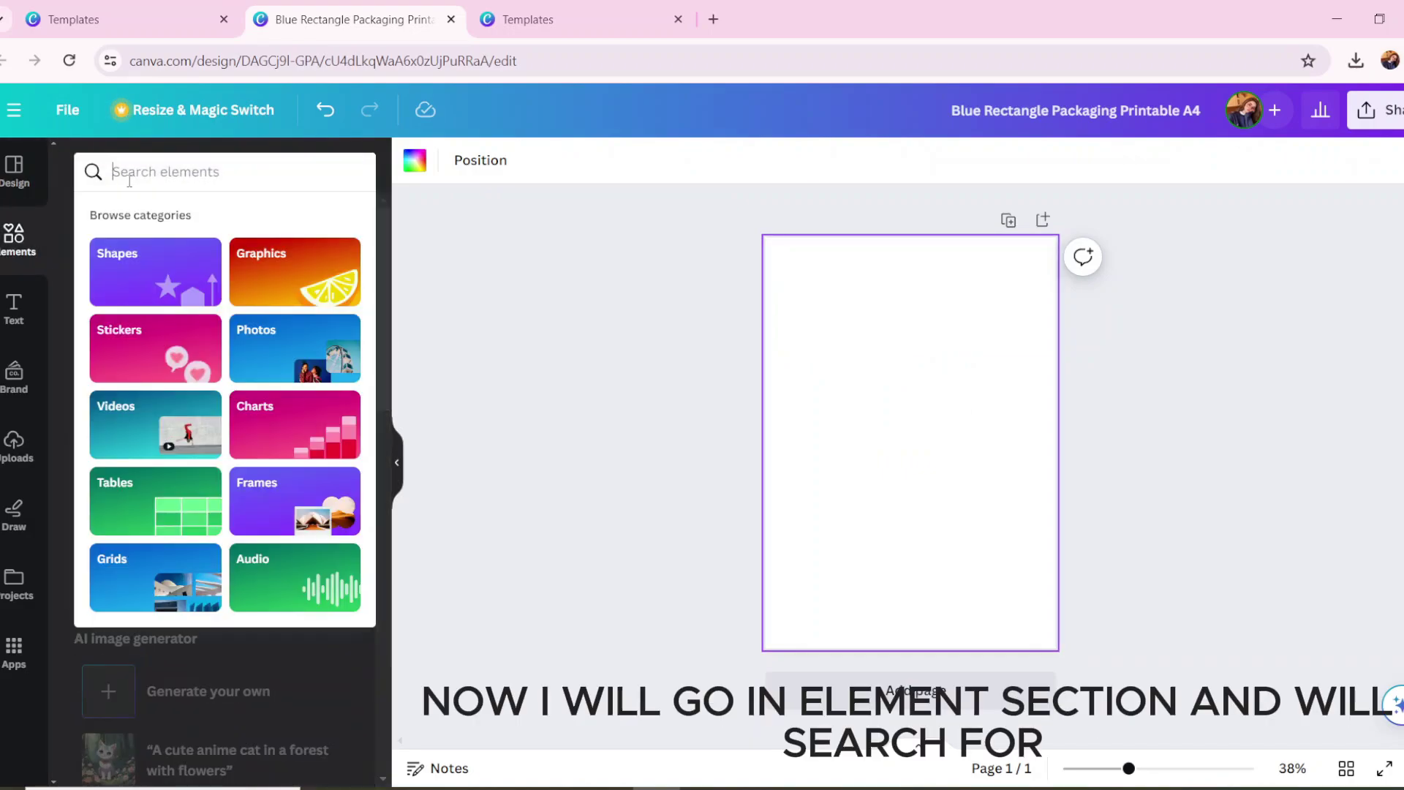
pyautogui.write('wa')
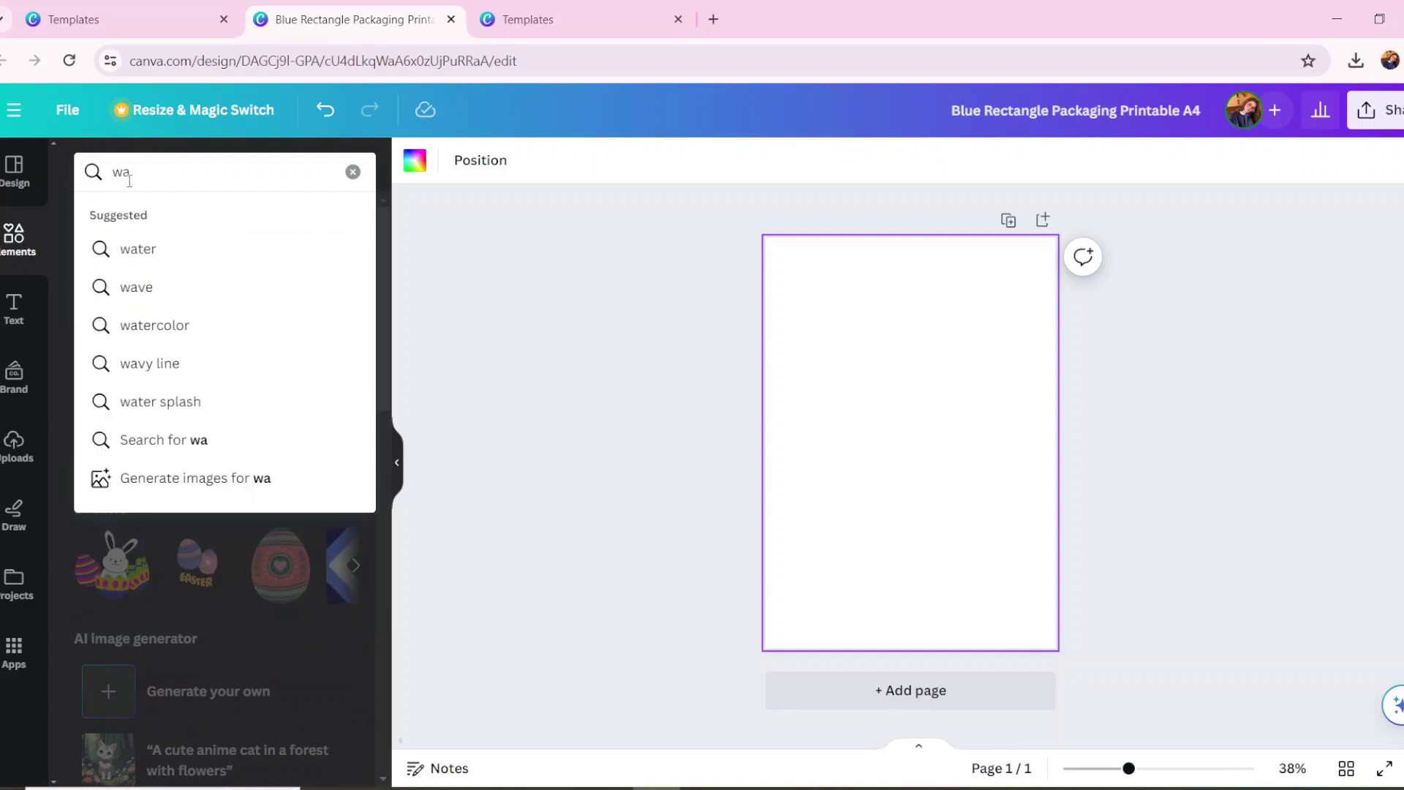
pyautogui.write('v')
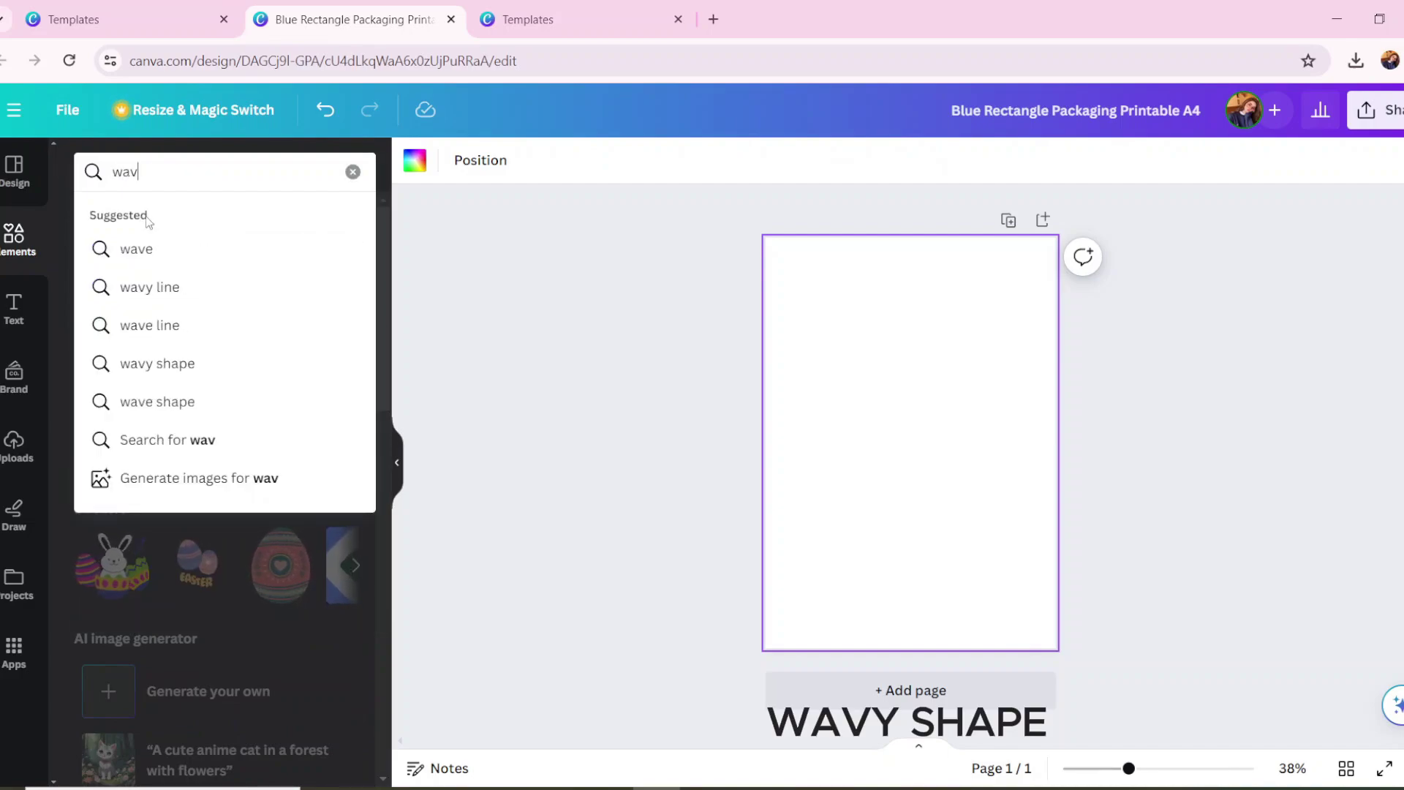
pyautogui.click(187, 363)
pyautogui.click(334, 318)
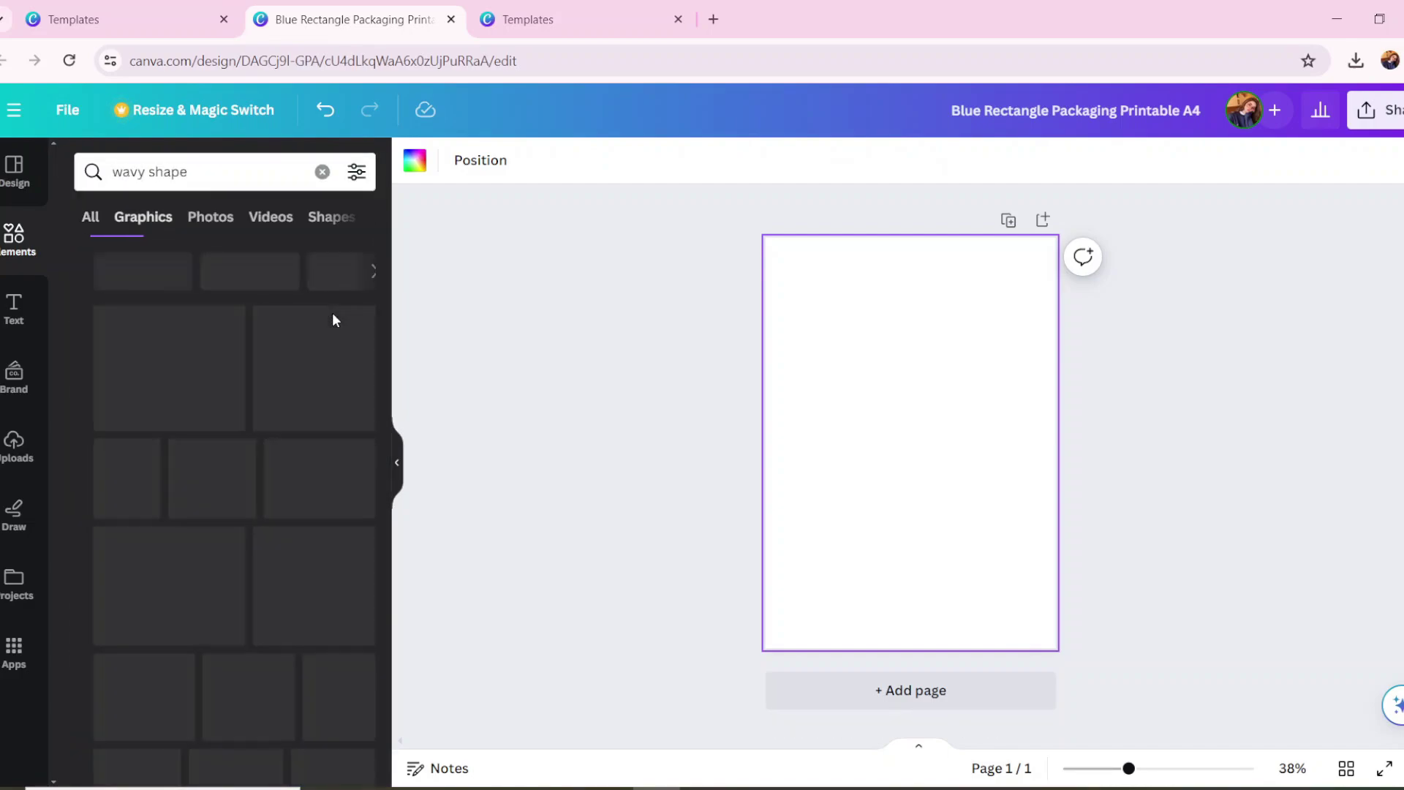
pyautogui.moveTo(388, 392); pyautogui.dragTo(383, 636)
pyautogui.scroll(-5, 383, 630)
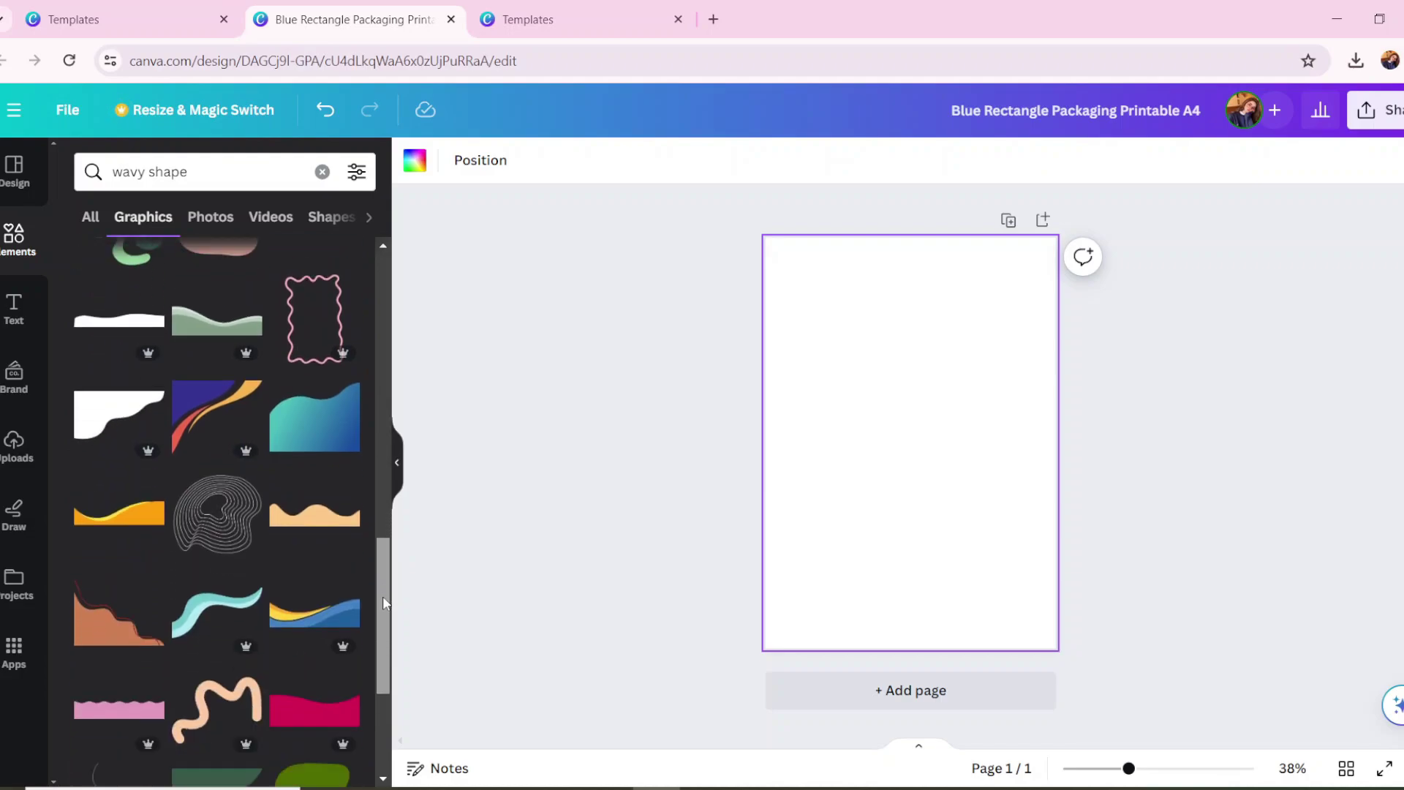
pyautogui.scroll(-2, 389, 549)
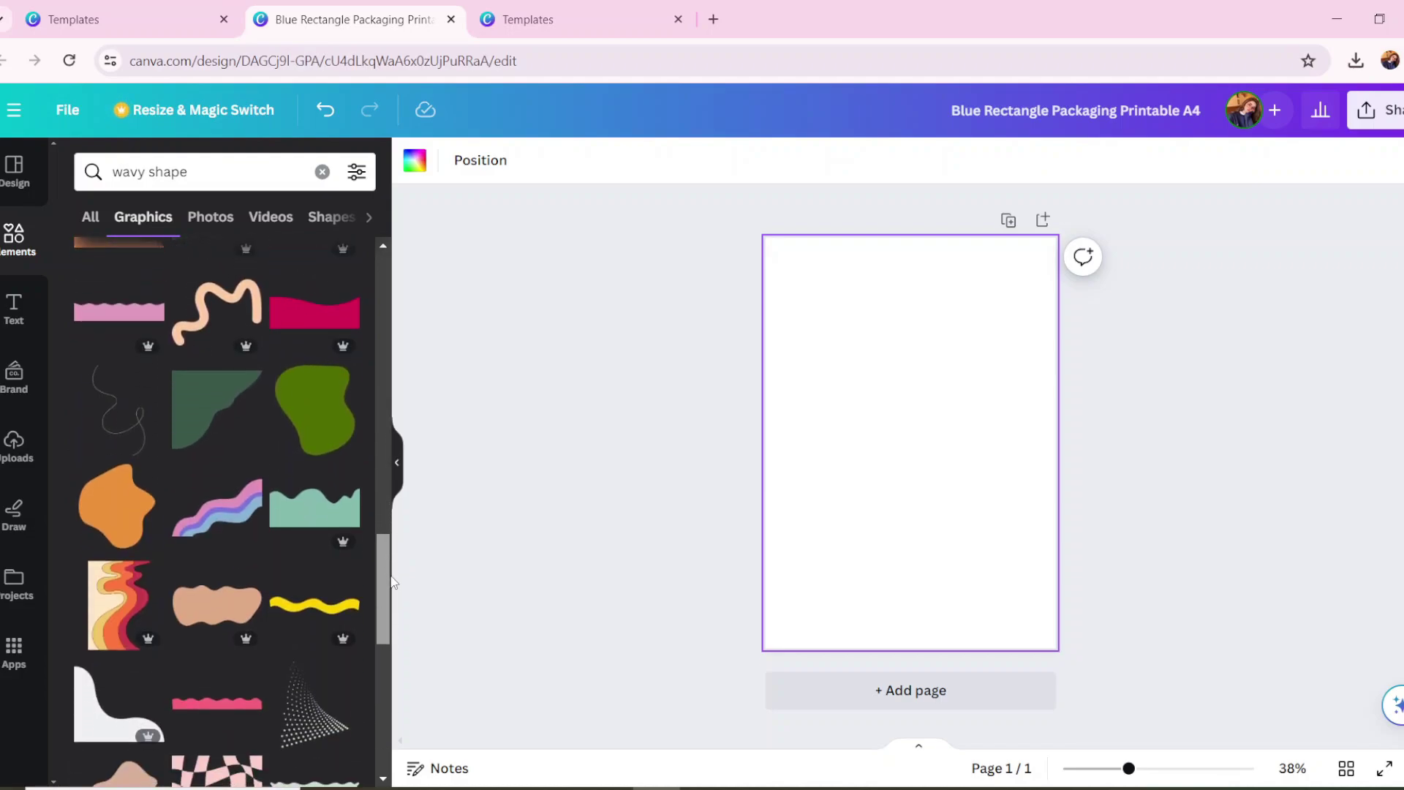
pyautogui.click(315, 508)
# Enlarge the wavy shape to span the lower part of the page and recolour it a darker green
pyautogui.moveTo(968, 468); pyautogui.dragTo(1121, 536)
pyautogui.moveTo(966, 504); pyautogui.dragTo(879, 631)
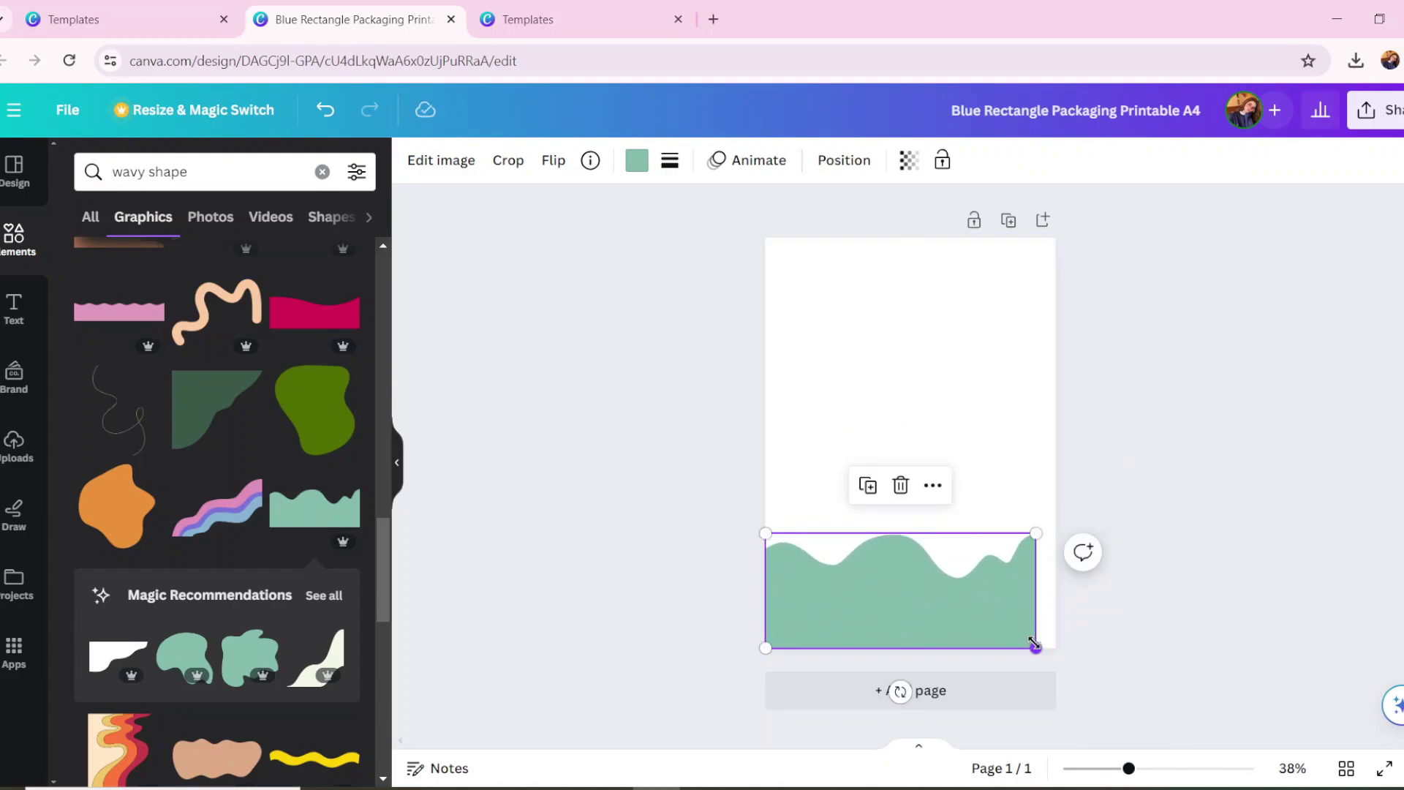
pyautogui.moveTo(1034, 646); pyautogui.dragTo(1117, 681)
pyautogui.moveTo(900, 597); pyautogui.dragTo(894, 565)
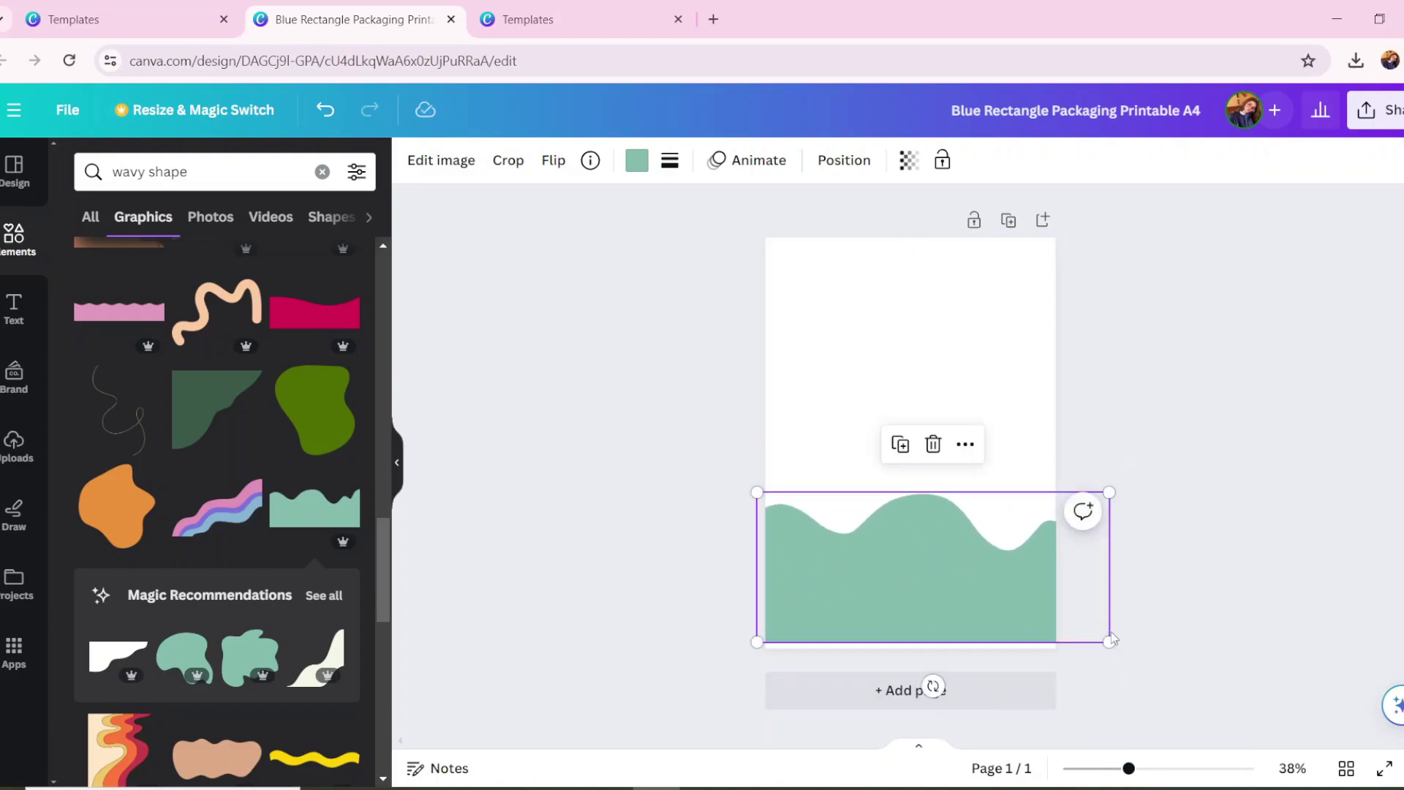
pyautogui.moveTo(1122, 648); pyautogui.dragTo(1206, 682)
pyautogui.moveTo(914, 619); pyautogui.dragTo(879, 584)
pyautogui.click(871, 611)
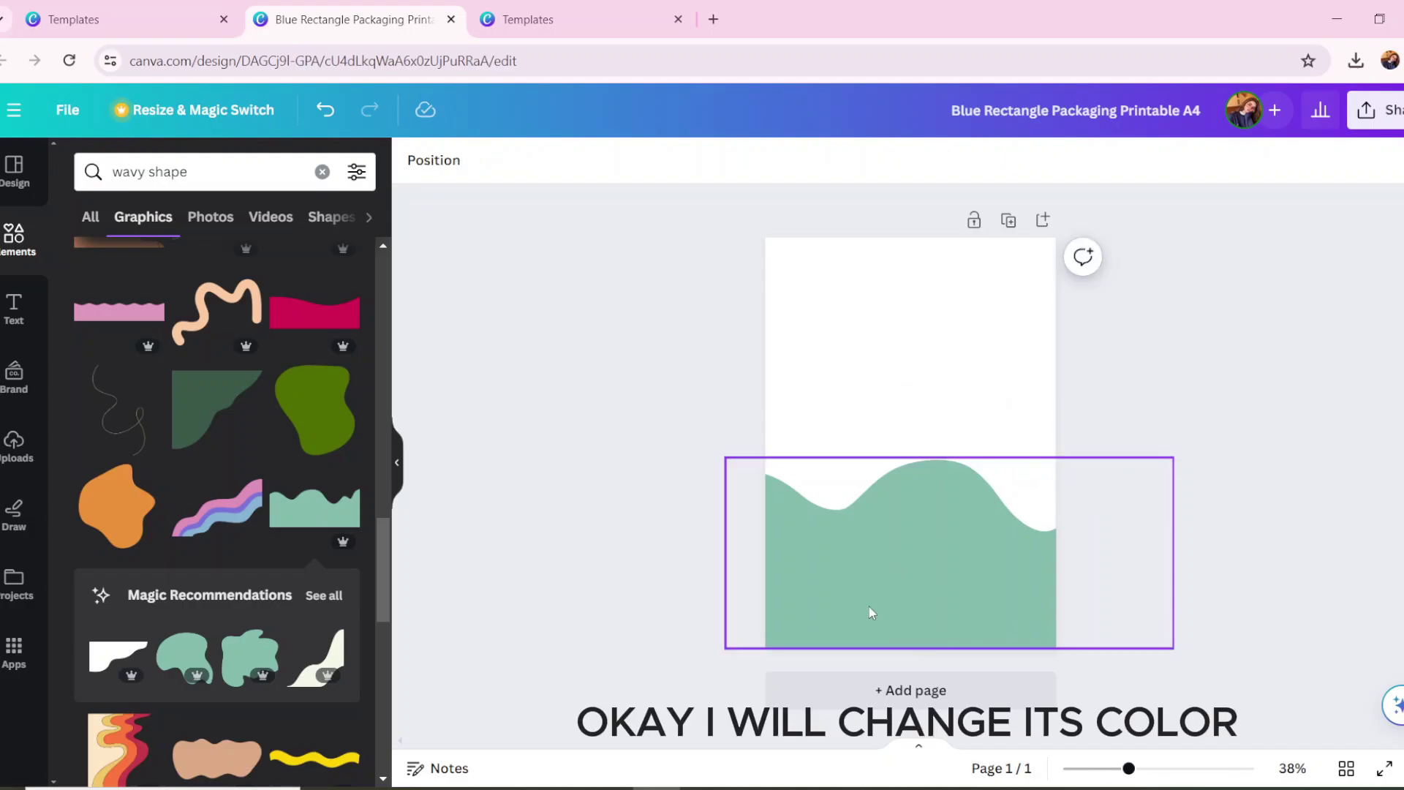
pyautogui.click(633, 167)
pyautogui.click(83, 645)
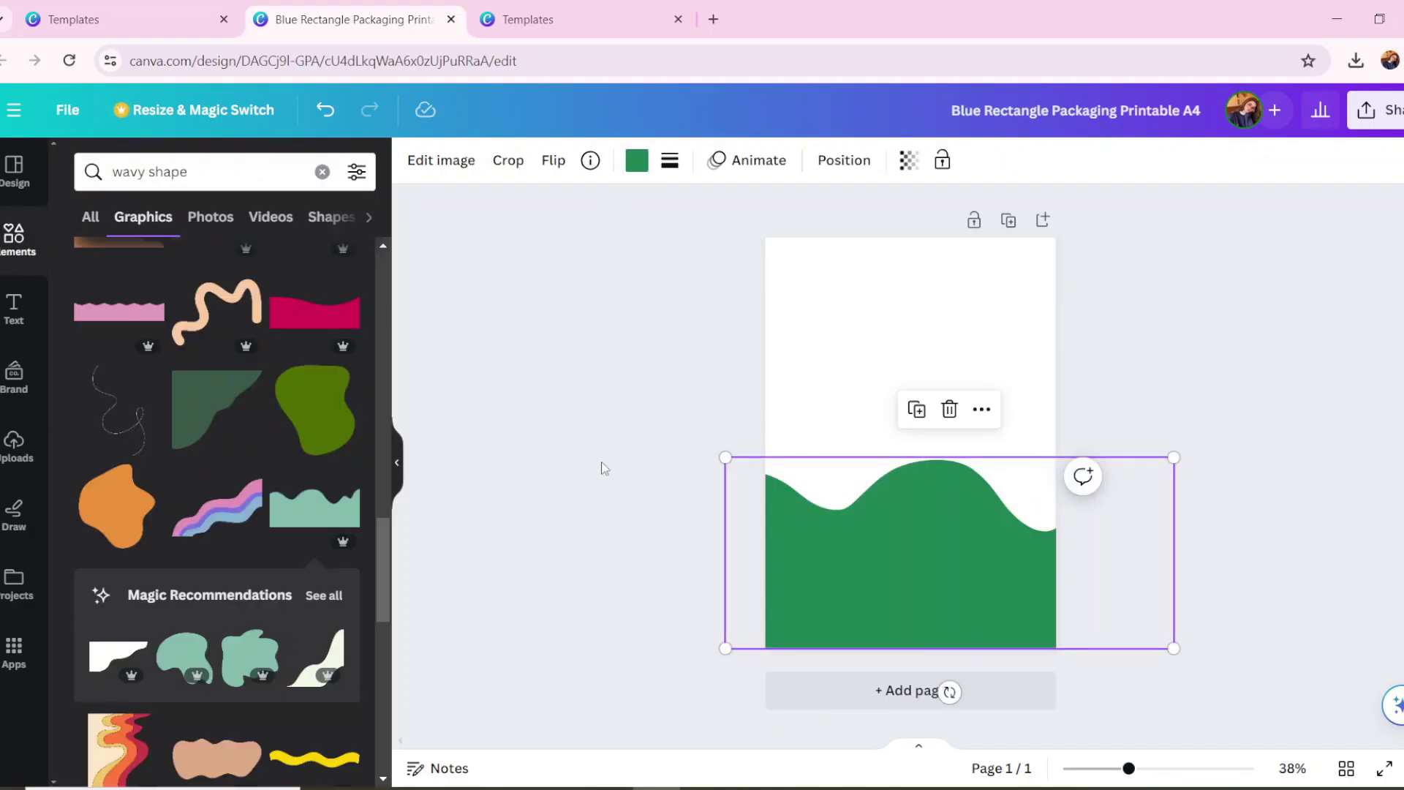
# Search the elements for "ice cream green" and add the photo of mint ice cream in a stemmed glass
pyautogui.click(322, 171)
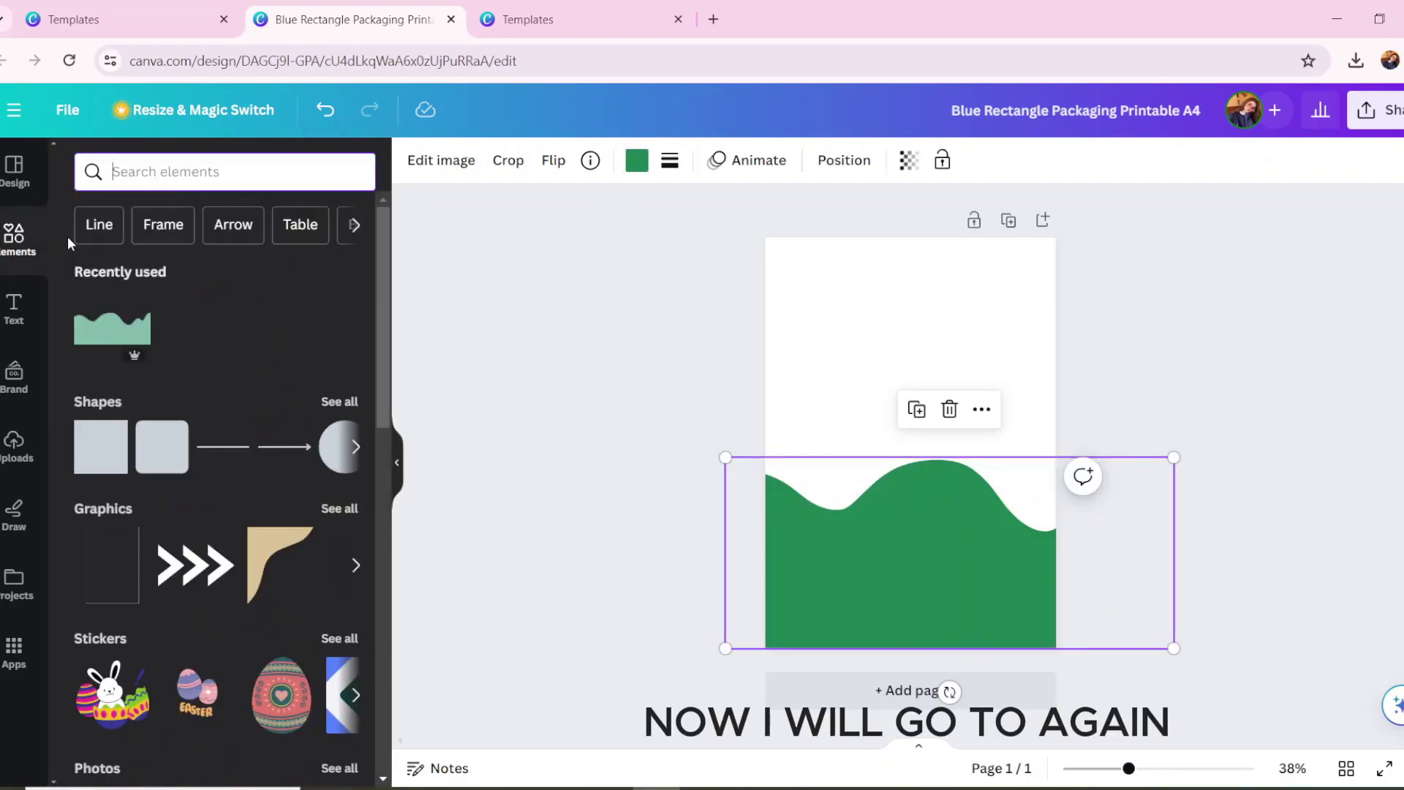
pyautogui.click(150, 163)
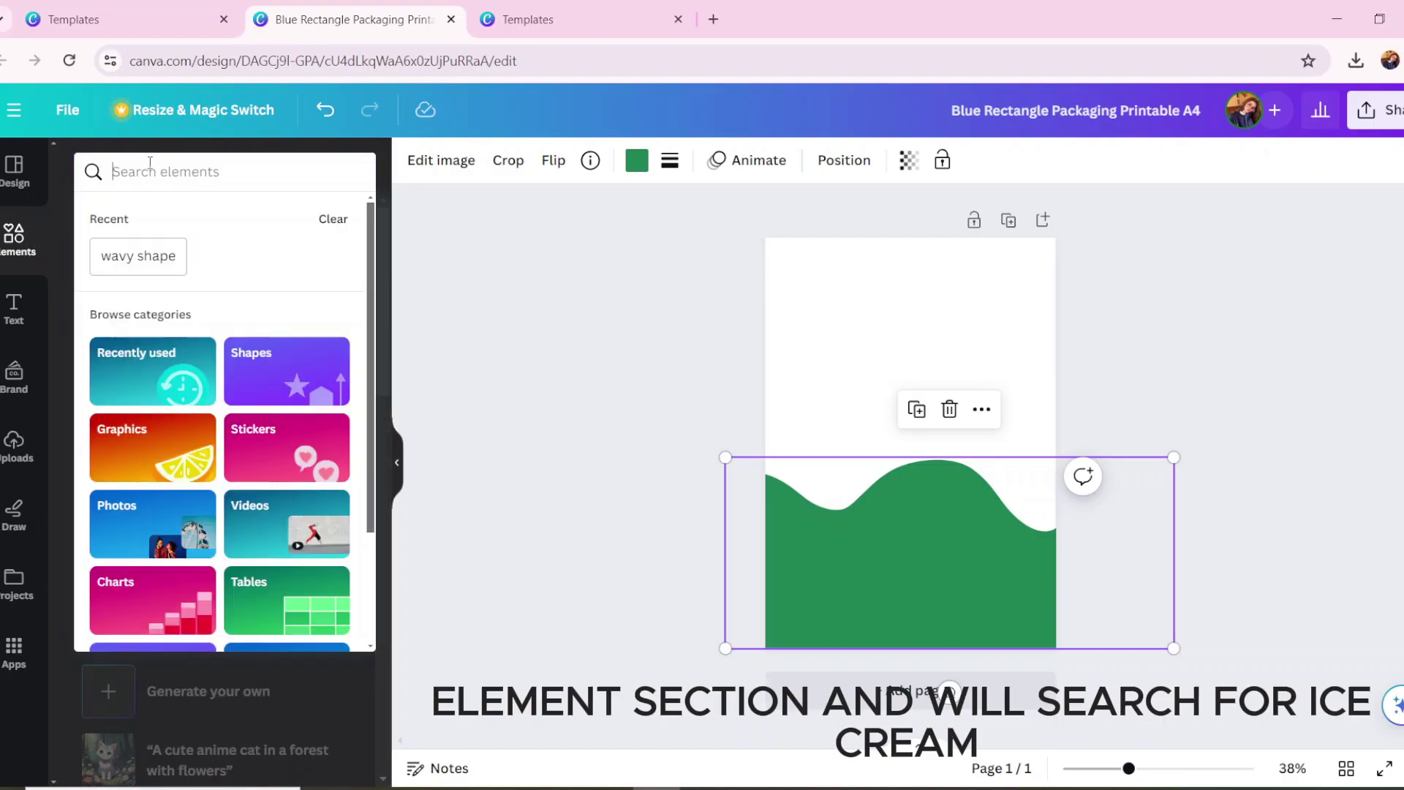
pyautogui.write('ice crea')
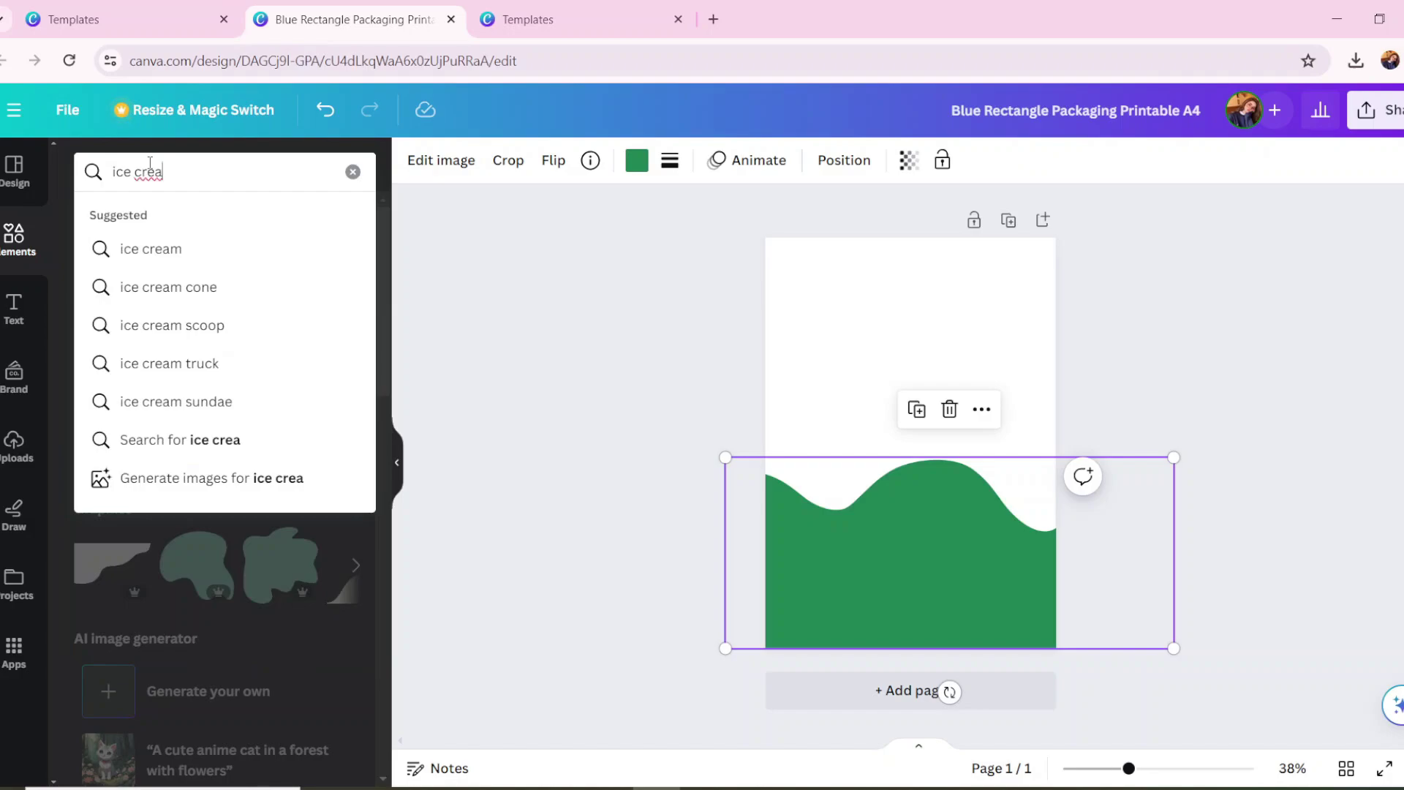
pyautogui.write('m gr')
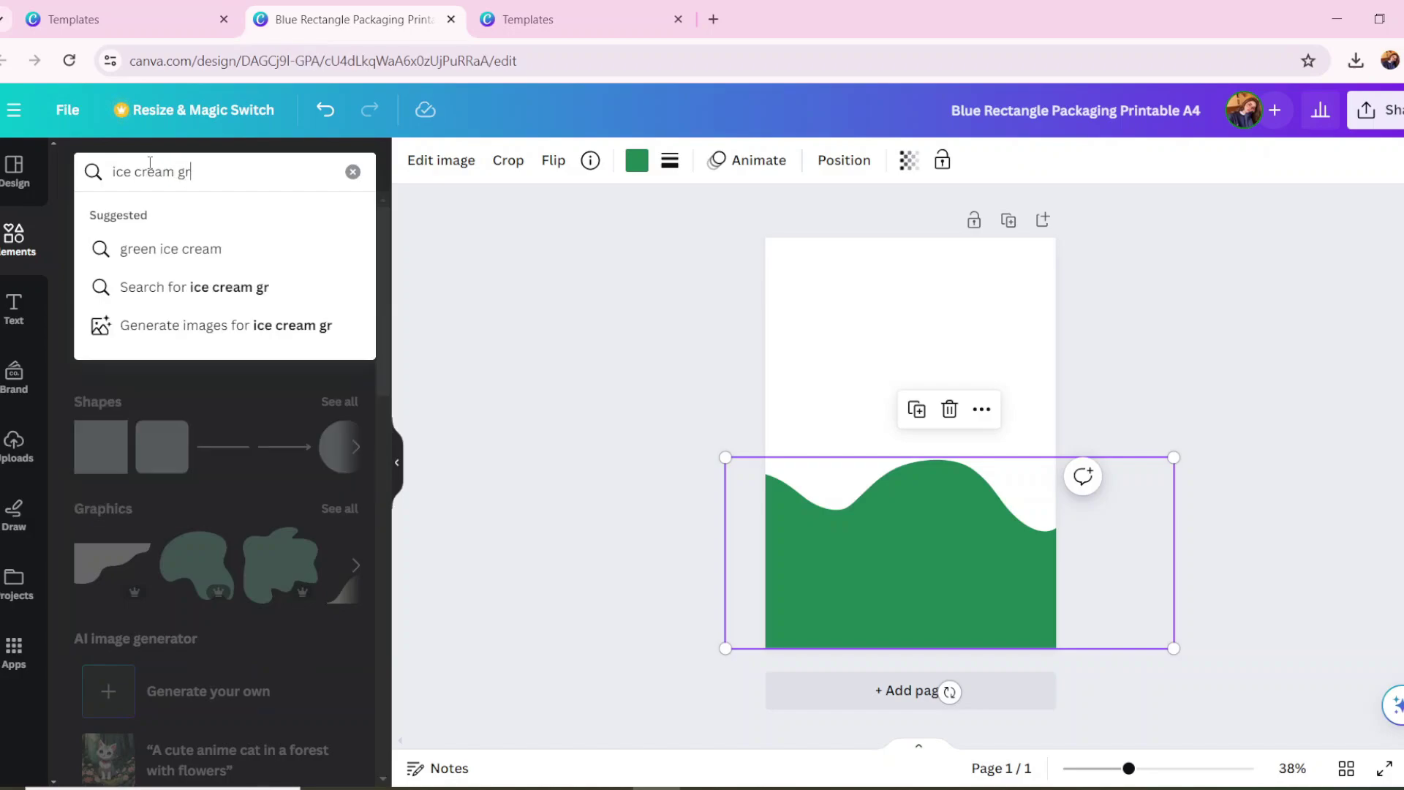
pyautogui.write('een')
pyautogui.press('Return')
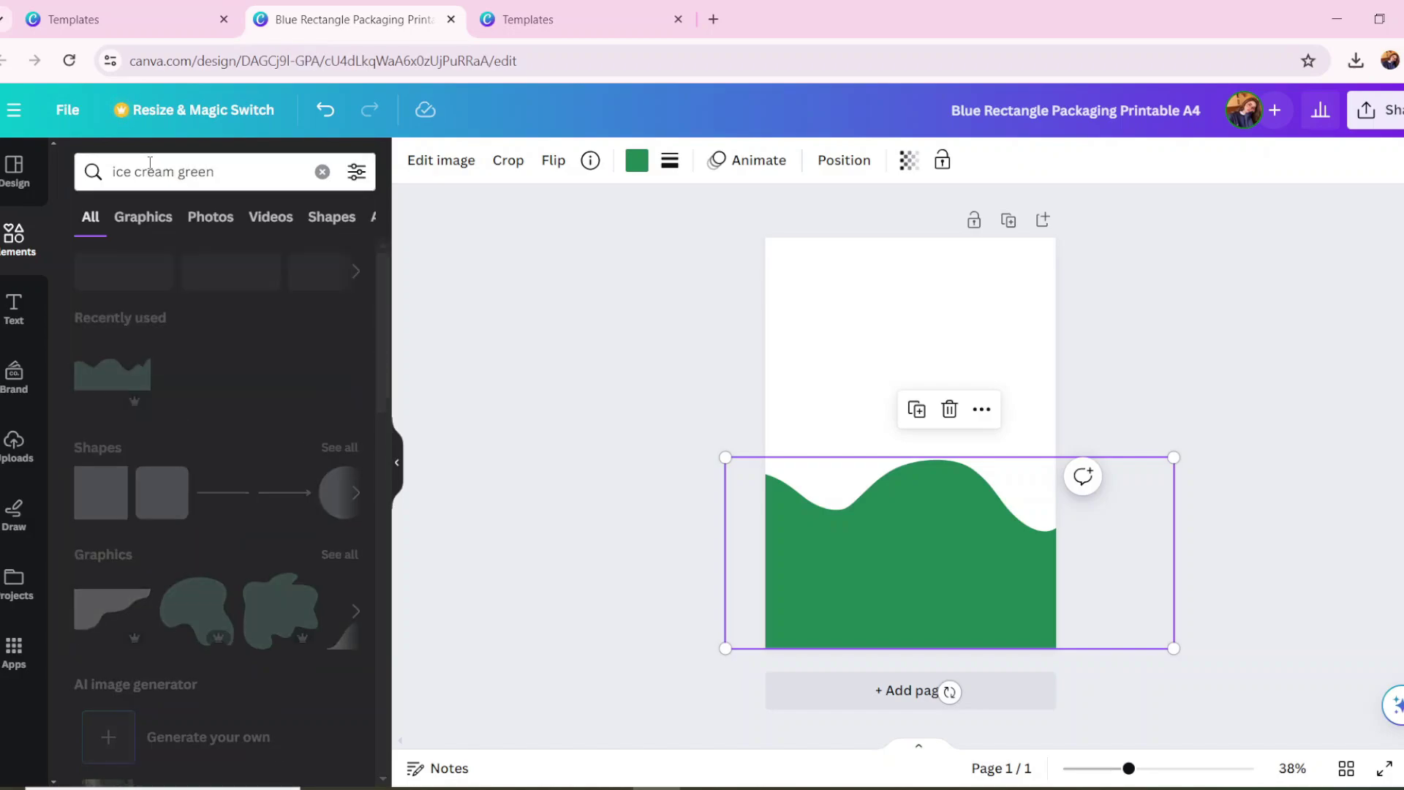
pyautogui.click(348, 446)
pyautogui.click(133, 726)
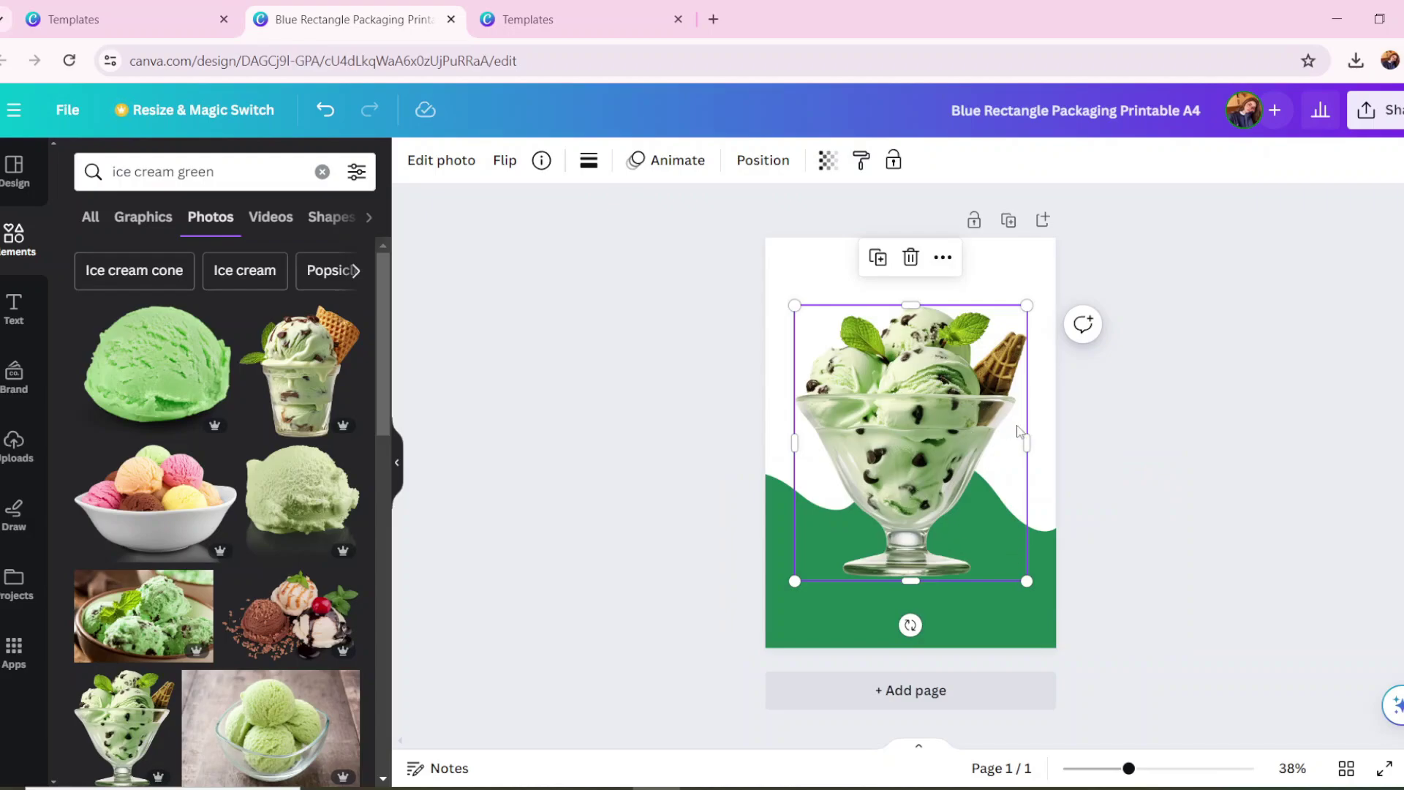
# Crop the ice cream photo down to the scoops and glass rim, and centre it at the page's bottom edge
pyautogui.moveTo(1026, 442); pyautogui.dragTo(983, 443)
pyautogui.moveTo(794, 447); pyautogui.dragTo(809, 448)
pyautogui.moveTo(888, 581); pyautogui.dragTo(895, 442)
pyautogui.moveTo(920, 385); pyautogui.dragTo(928, 603)
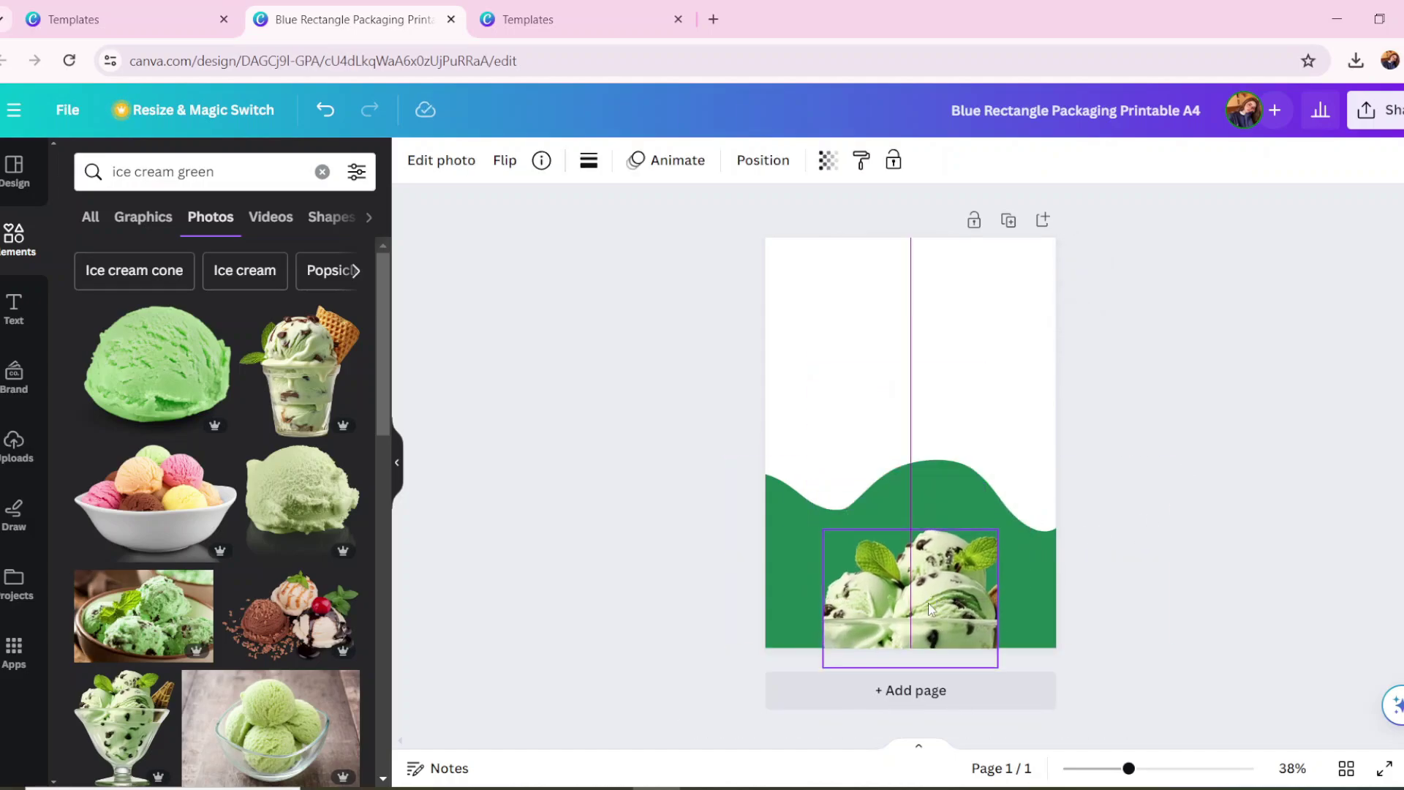
pyautogui.click(1243, 486)
# Raise and enlarge the green wave so its crest sits higher and it still reaches the page's bottom edge
pyautogui.click(896, 488)
pyautogui.moveTo(896, 489); pyautogui.dragTo(890, 461)
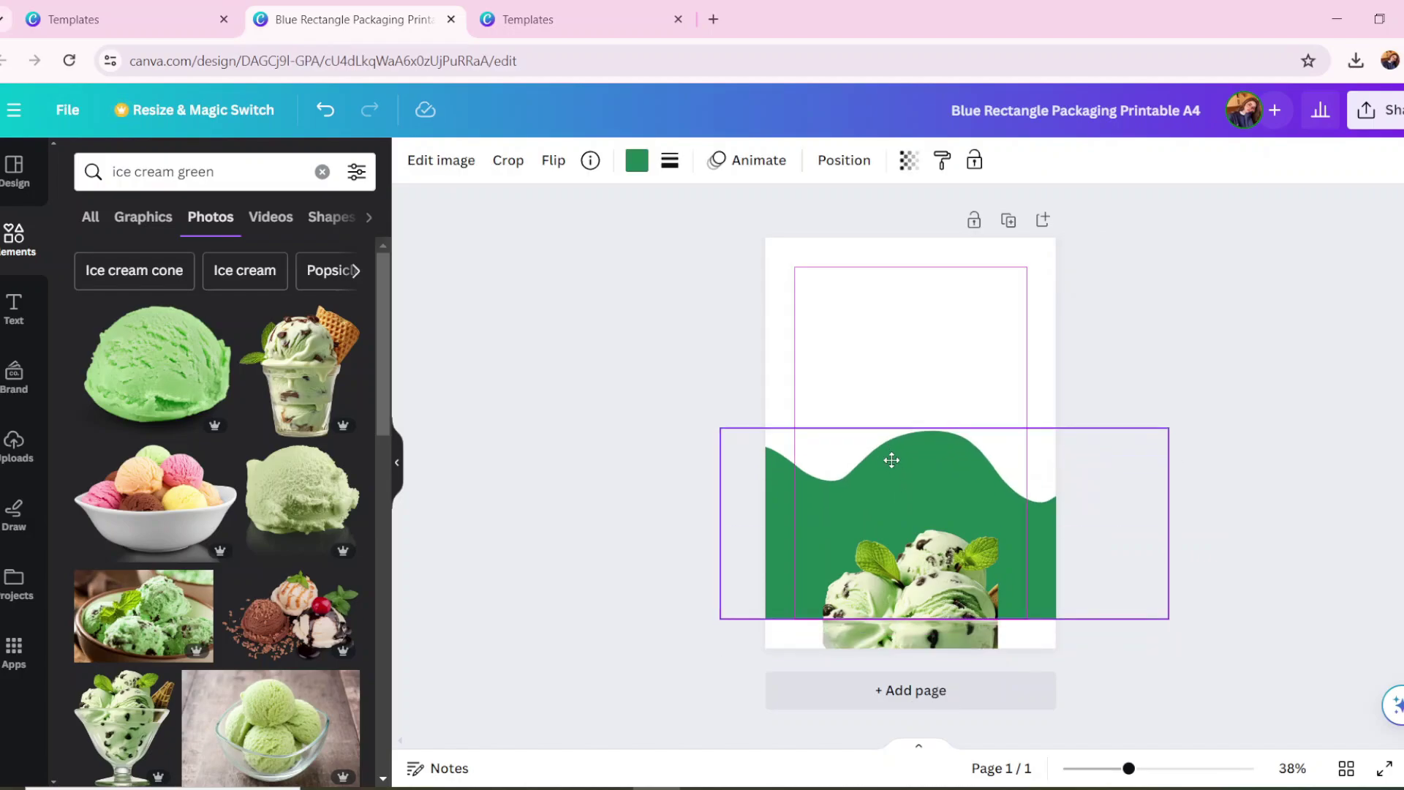
pyautogui.moveTo(1172, 622); pyautogui.dragTo(1201, 751)
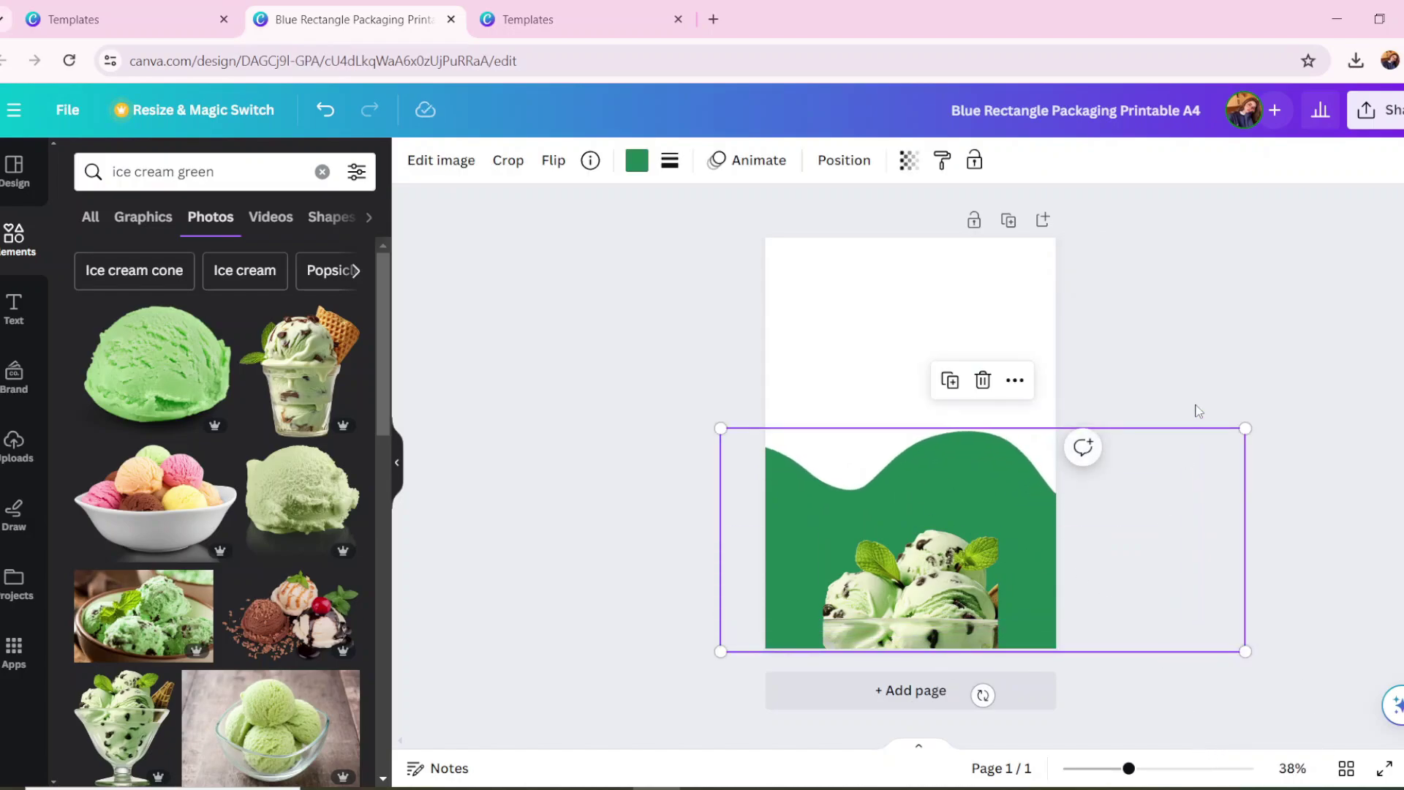
# Search the elements for "scoop green" and add the photo of the single pale green ice cream scoop
pyautogui.click(322, 172)
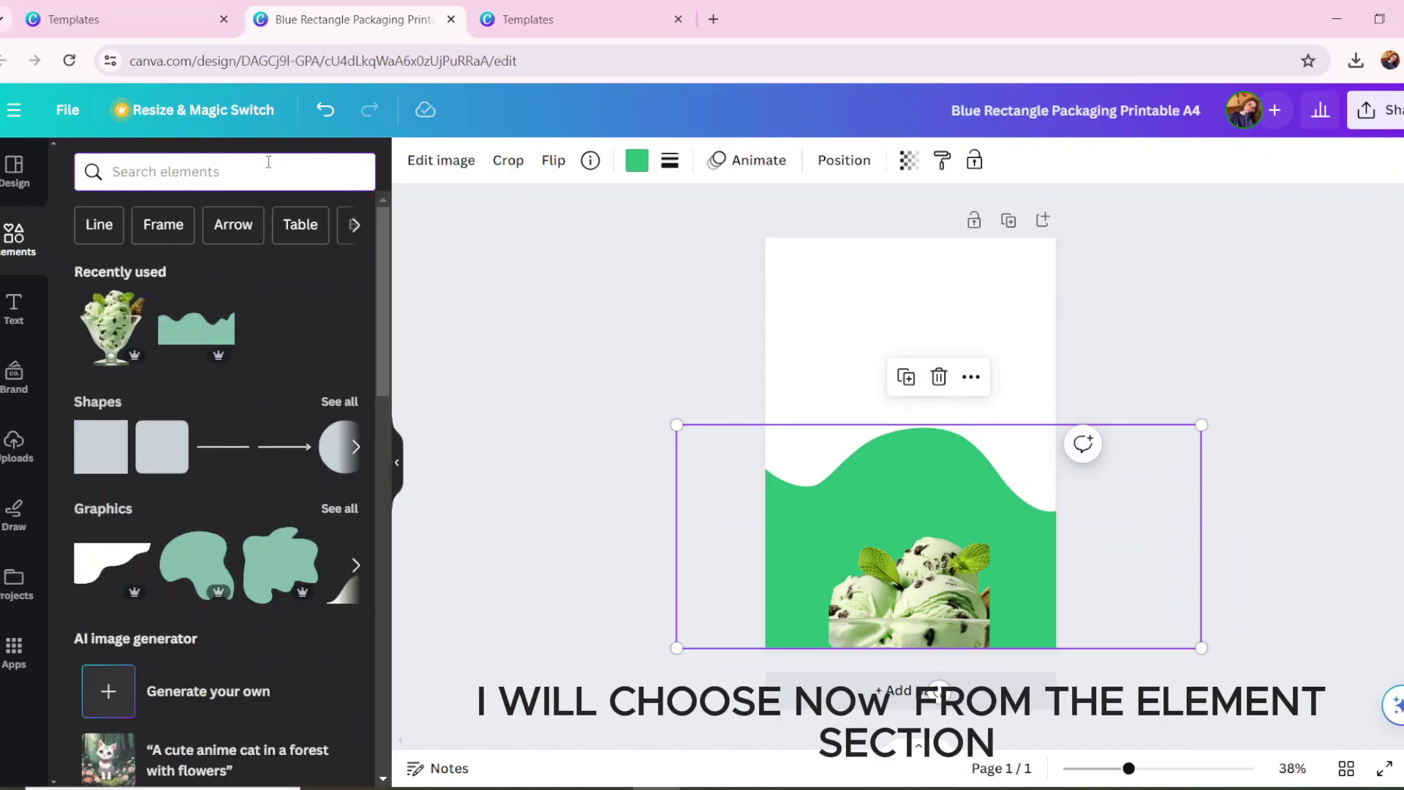
pyautogui.write('s')
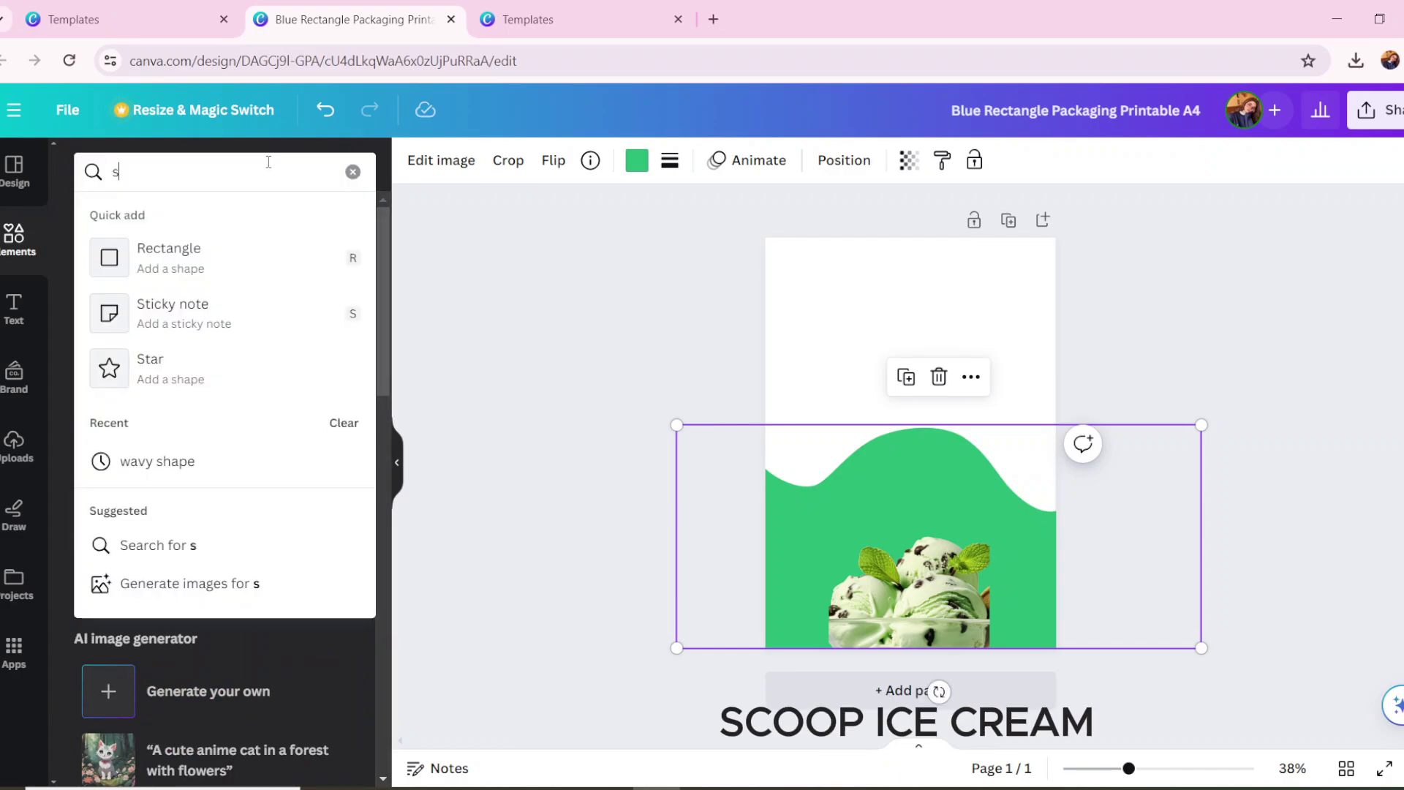
pyautogui.write('coop green')
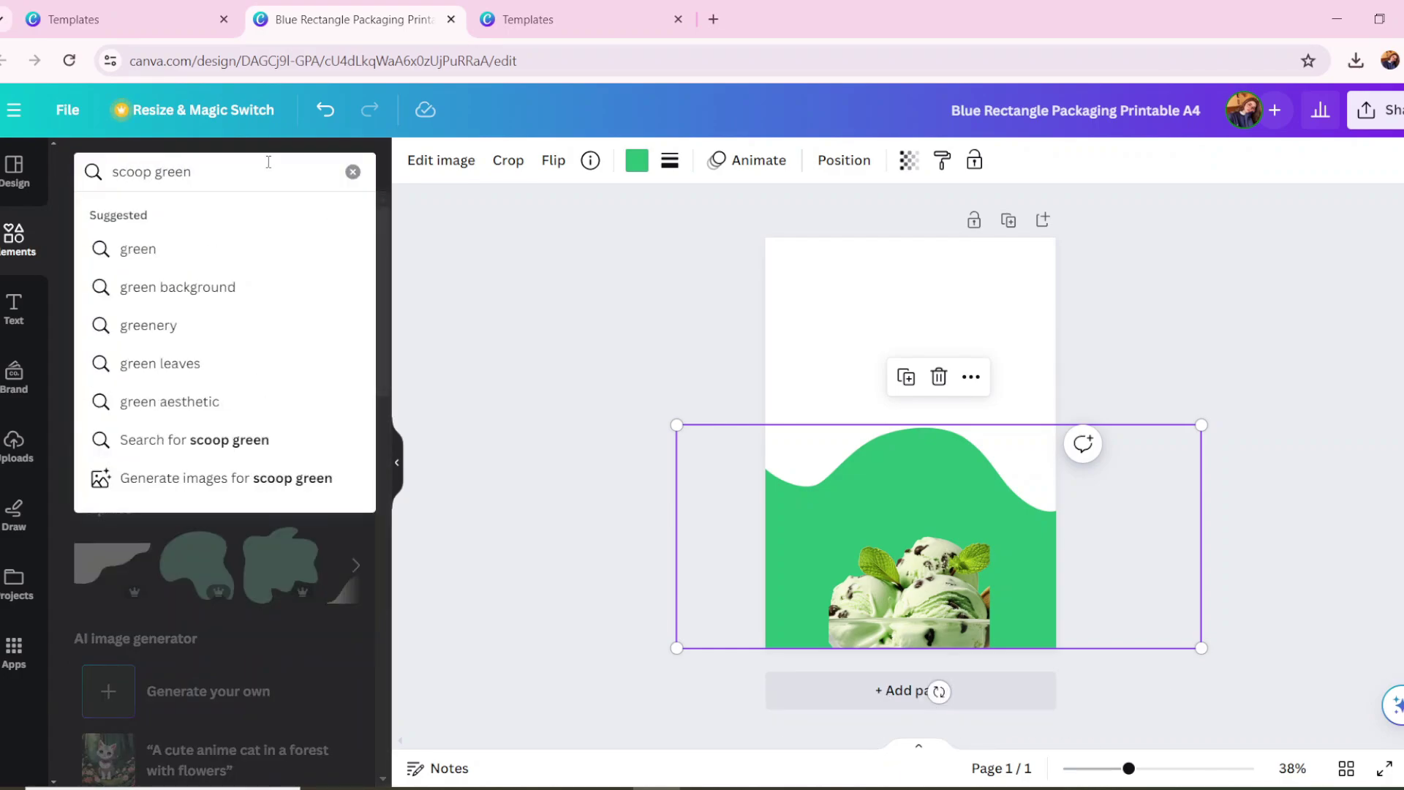
pyautogui.press('Return')
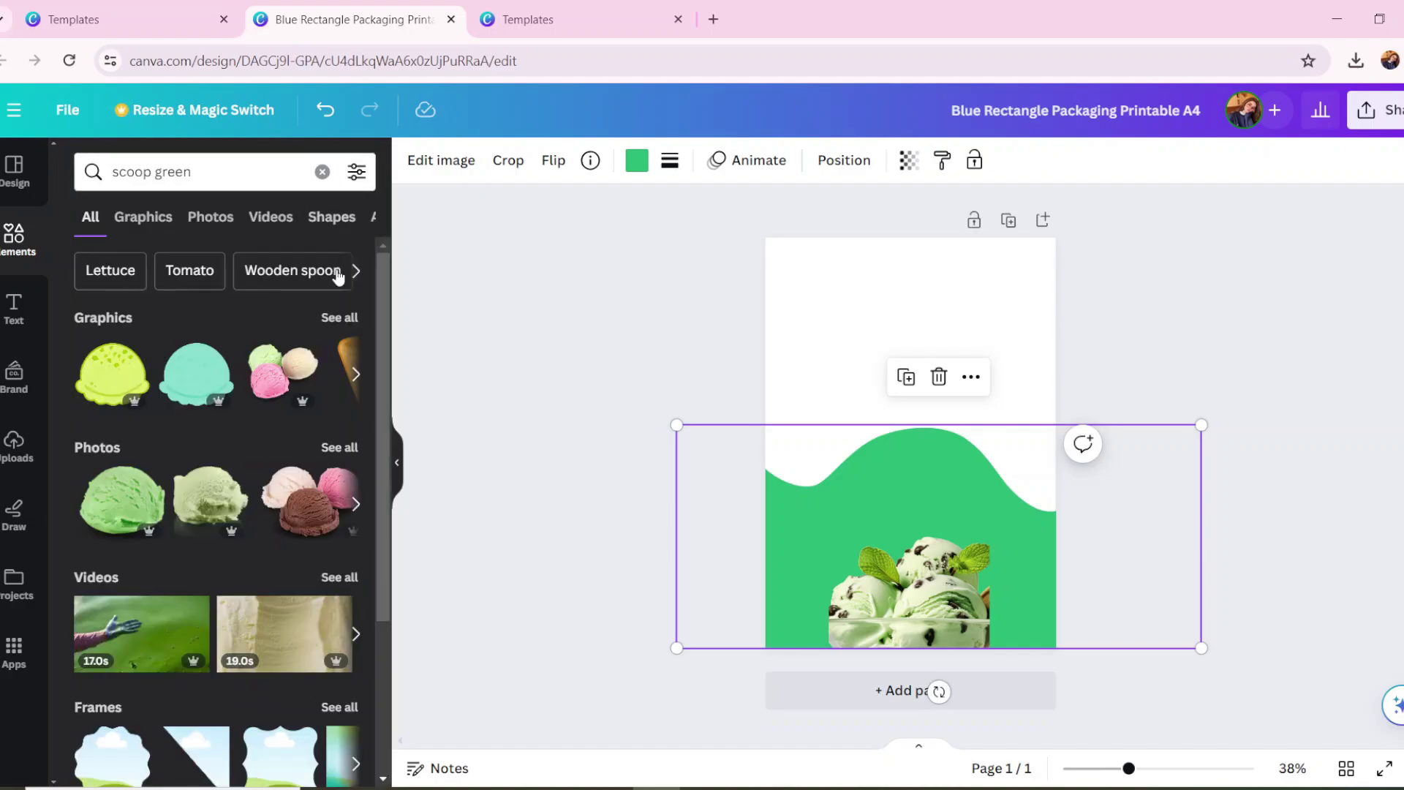
pyautogui.click(356, 446)
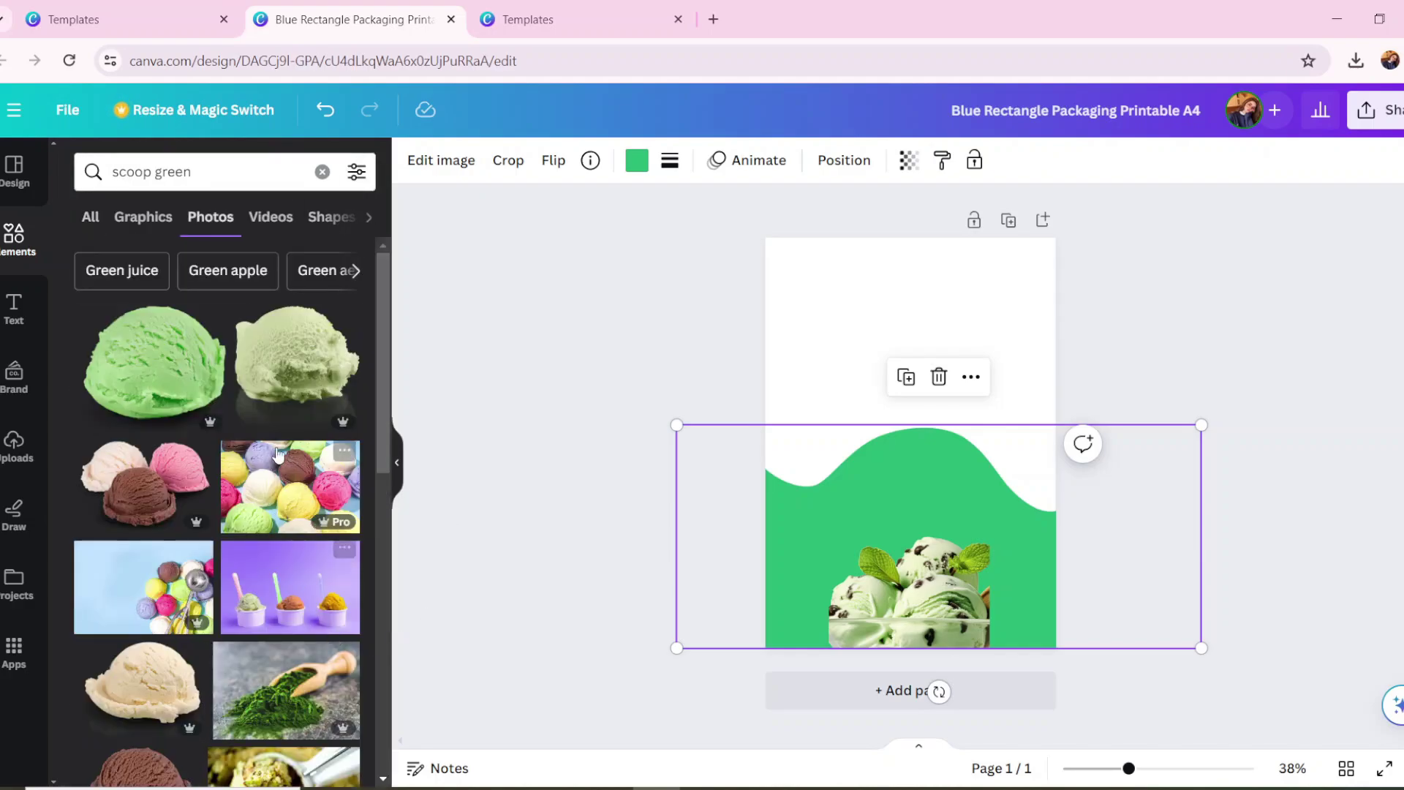
pyautogui.click(297, 362)
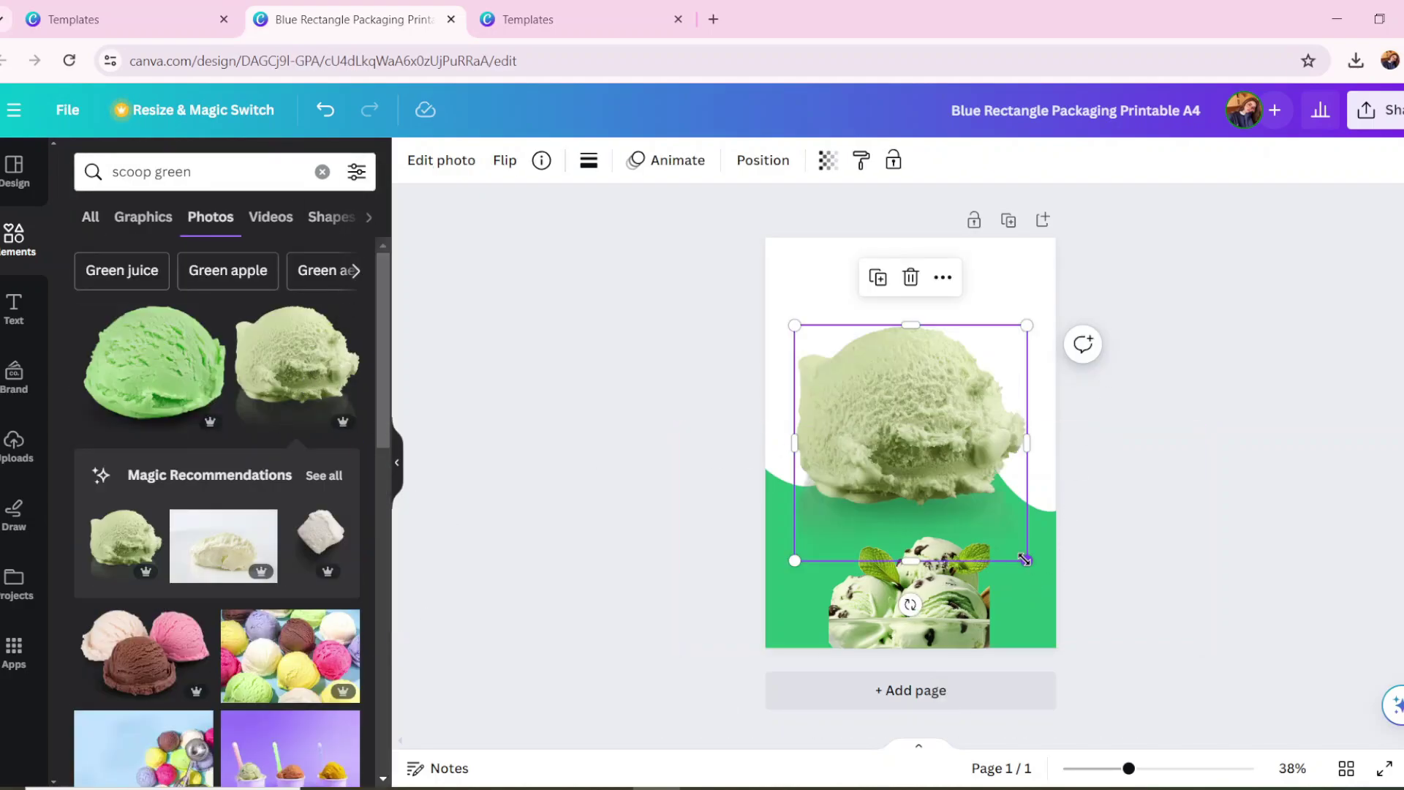
# Shrink and tilt the scoop photo and place it partly off the page's left edge, over the start of the wave
pyautogui.moveTo(1024, 559); pyautogui.dragTo(972, 498)
pyautogui.moveTo(882, 542); pyautogui.dragTo(810, 519)
pyautogui.moveTo(928, 482); pyautogui.dragTo(795, 530)
pyautogui.moveTo(769, 445); pyautogui.dragTo(769, 445)
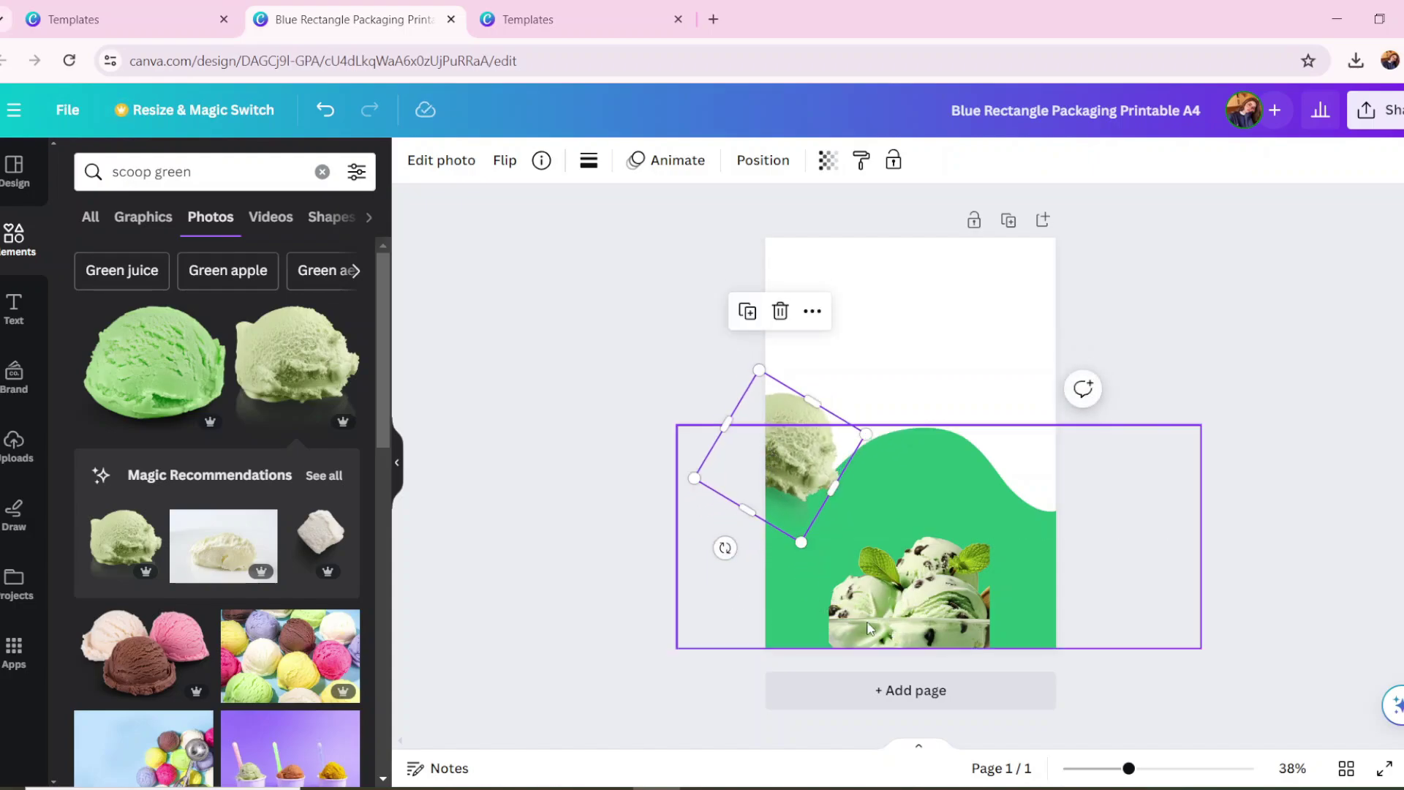
pyautogui.click(897, 610)
pyautogui.click(743, 648)
pyautogui.click(796, 497)
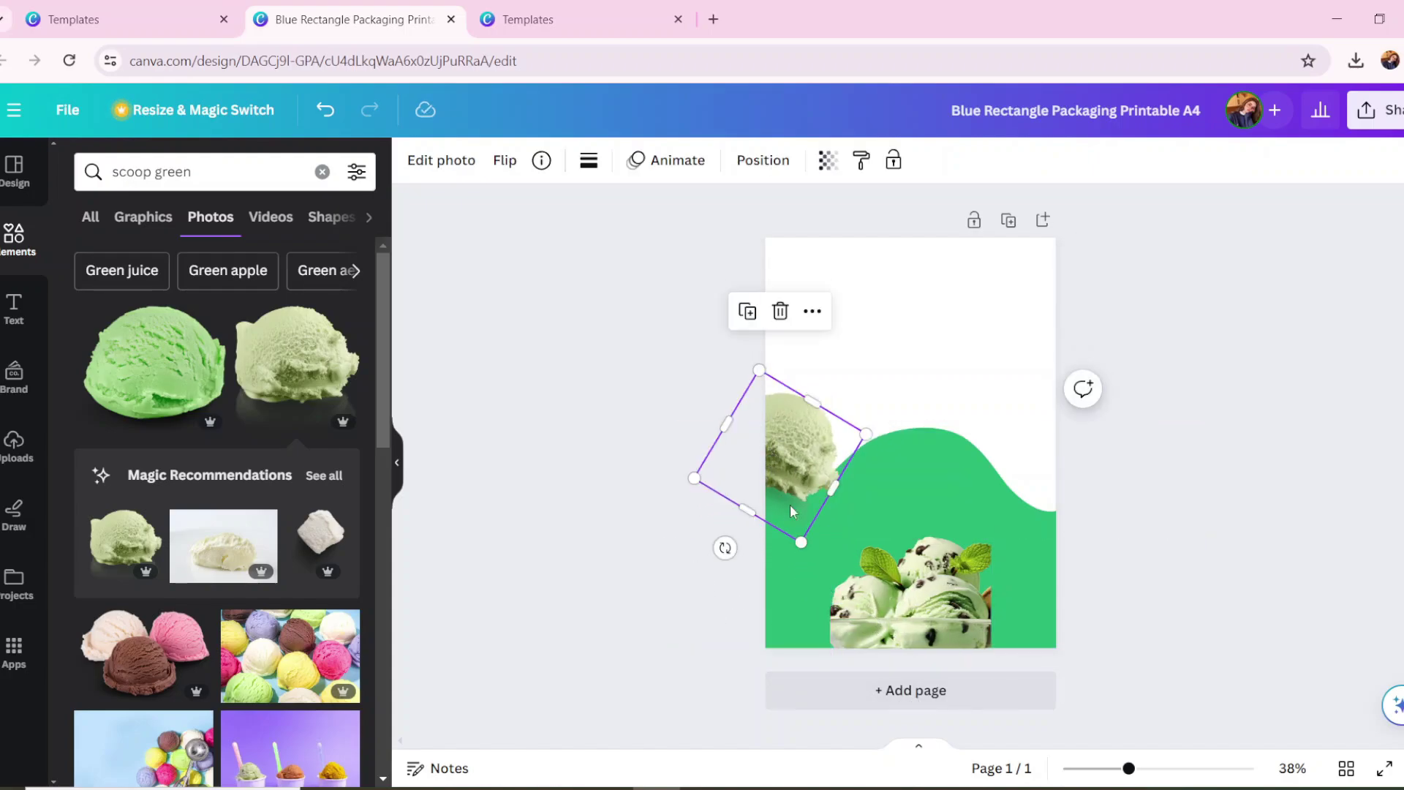
# Duplicate the pale green scoop photo, rotate the copy, and place it partly off the page's right edge over the wave
pyautogui.click(747, 314)
pyautogui.moveTo(807, 479); pyautogui.dragTo(992, 425)
pyautogui.moveTo(928, 502); pyautogui.dragTo(1065, 511)
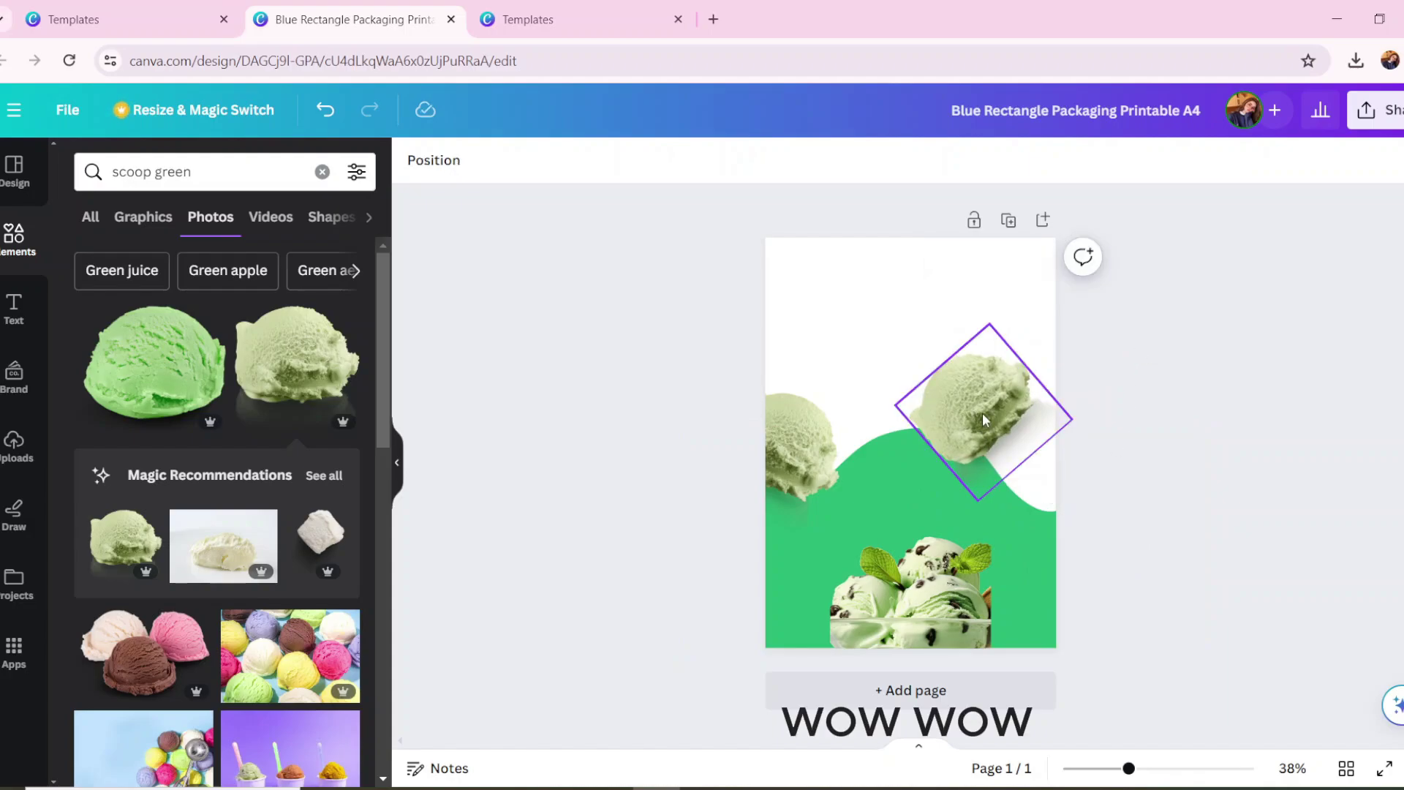
pyautogui.moveTo(982, 417); pyautogui.dragTo(1026, 493)
pyautogui.moveTo(1020, 581); pyautogui.dragTo(1126, 470)
pyautogui.moveTo(1112, 541); pyautogui.dragTo(1112, 498)
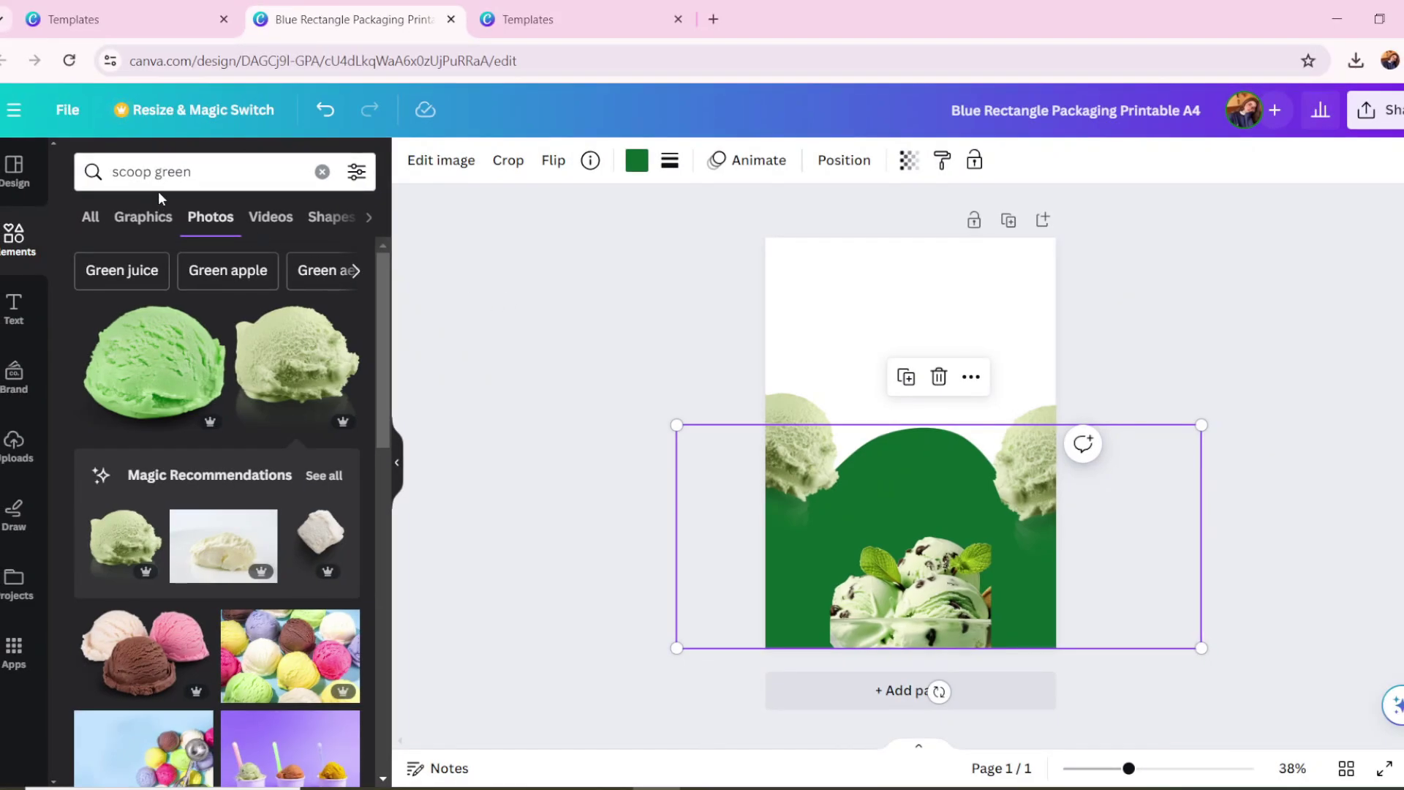
# Search the elements for "pistachio" and check the details of the photo with the cracked-open nut
pyautogui.click(322, 172)
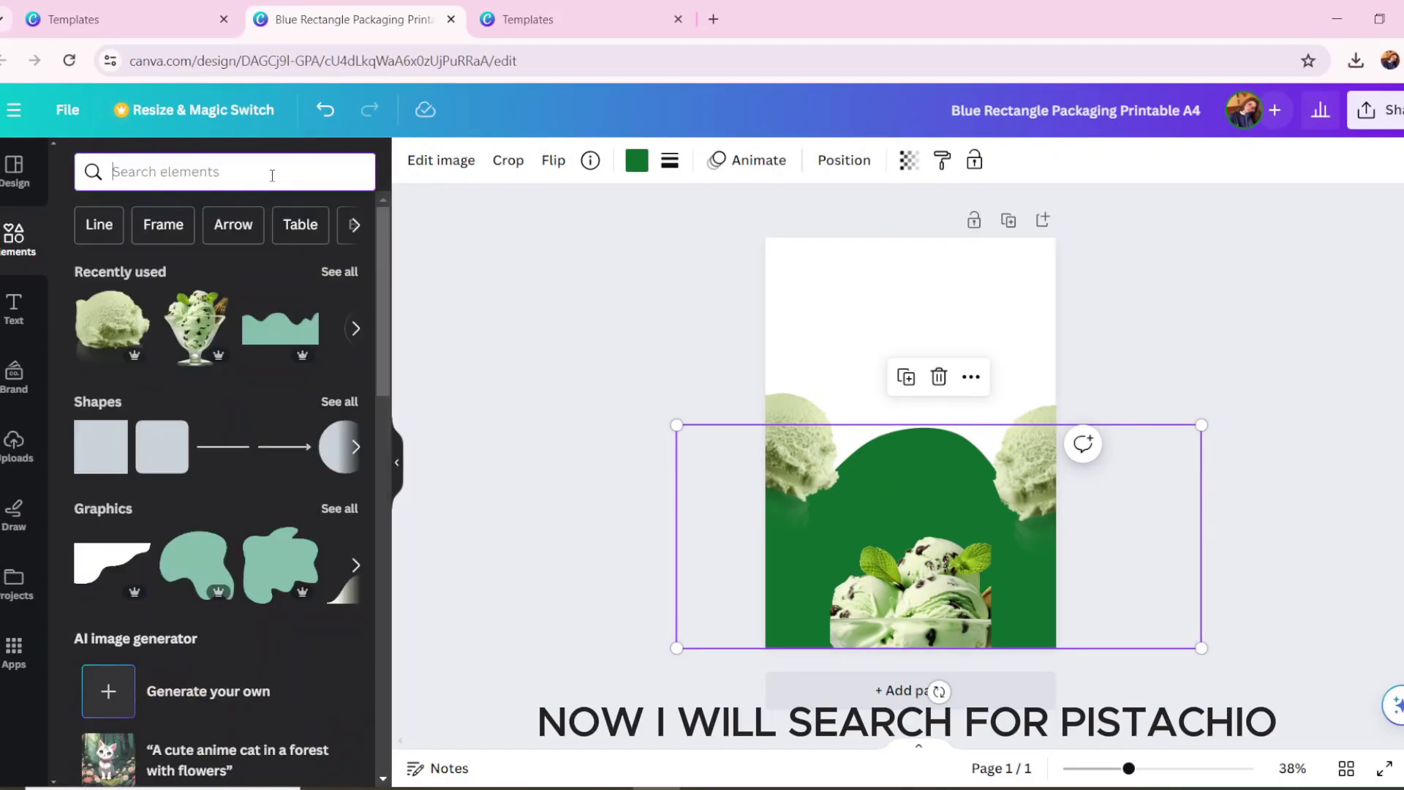
pyautogui.write('pistac')
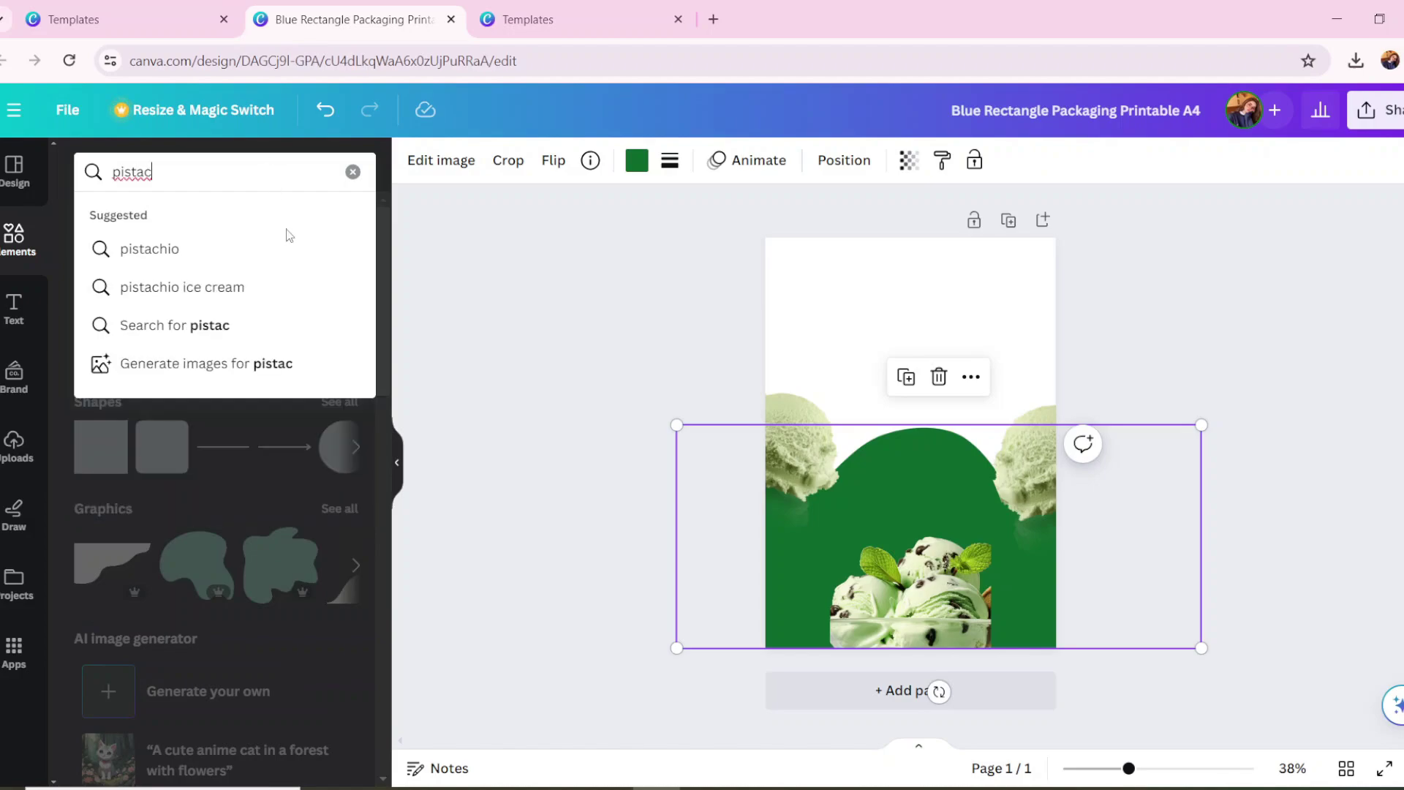
pyautogui.click(244, 247)
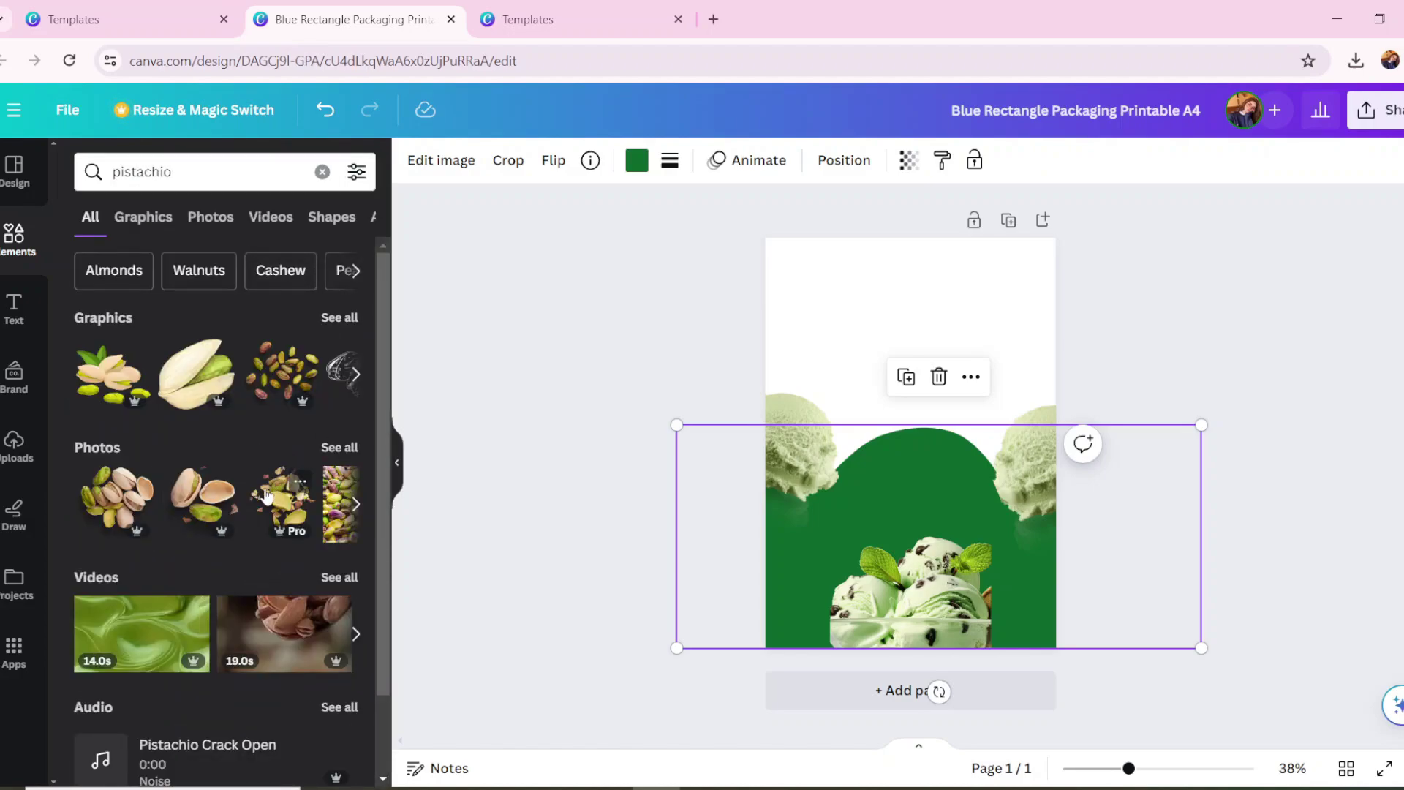
pyautogui.click(222, 483)
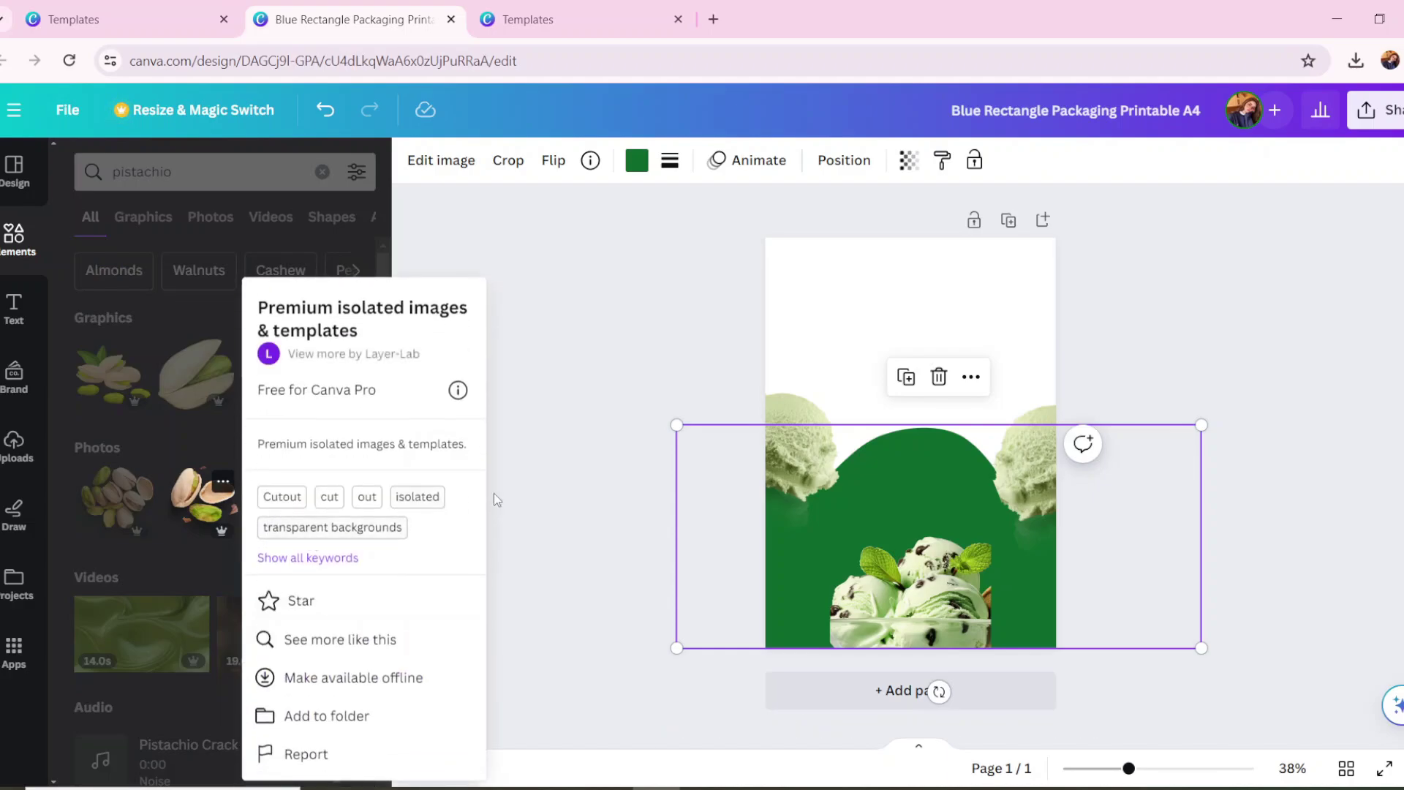
pyautogui.click(568, 424)
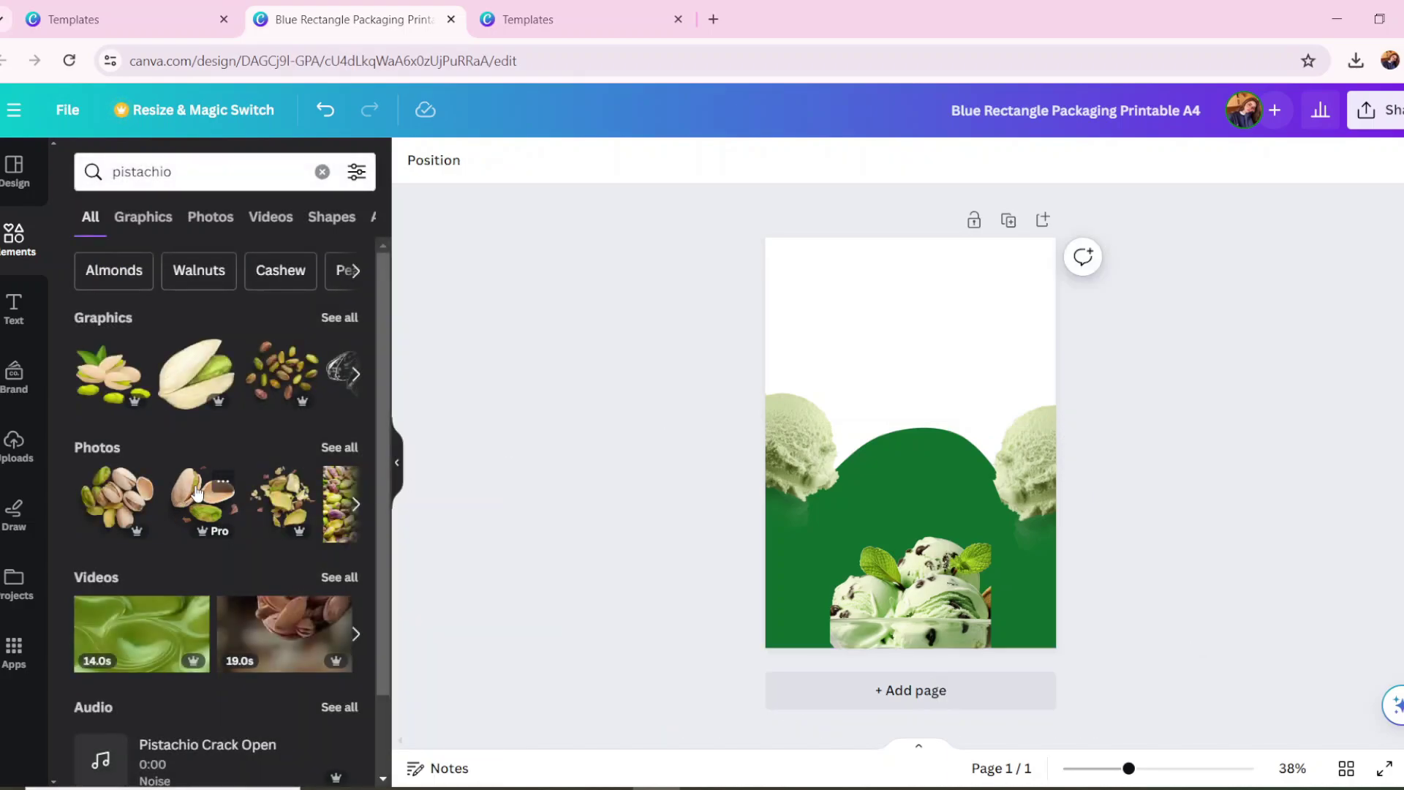
# Add the cracked-open pistachio photo, shrink it, and place it on the crest of the green wave
pyautogui.click(196, 493)
pyautogui.moveTo(1025, 558); pyautogui.dragTo(984, 515)
pyautogui.moveTo(980, 421); pyautogui.dragTo(929, 447)
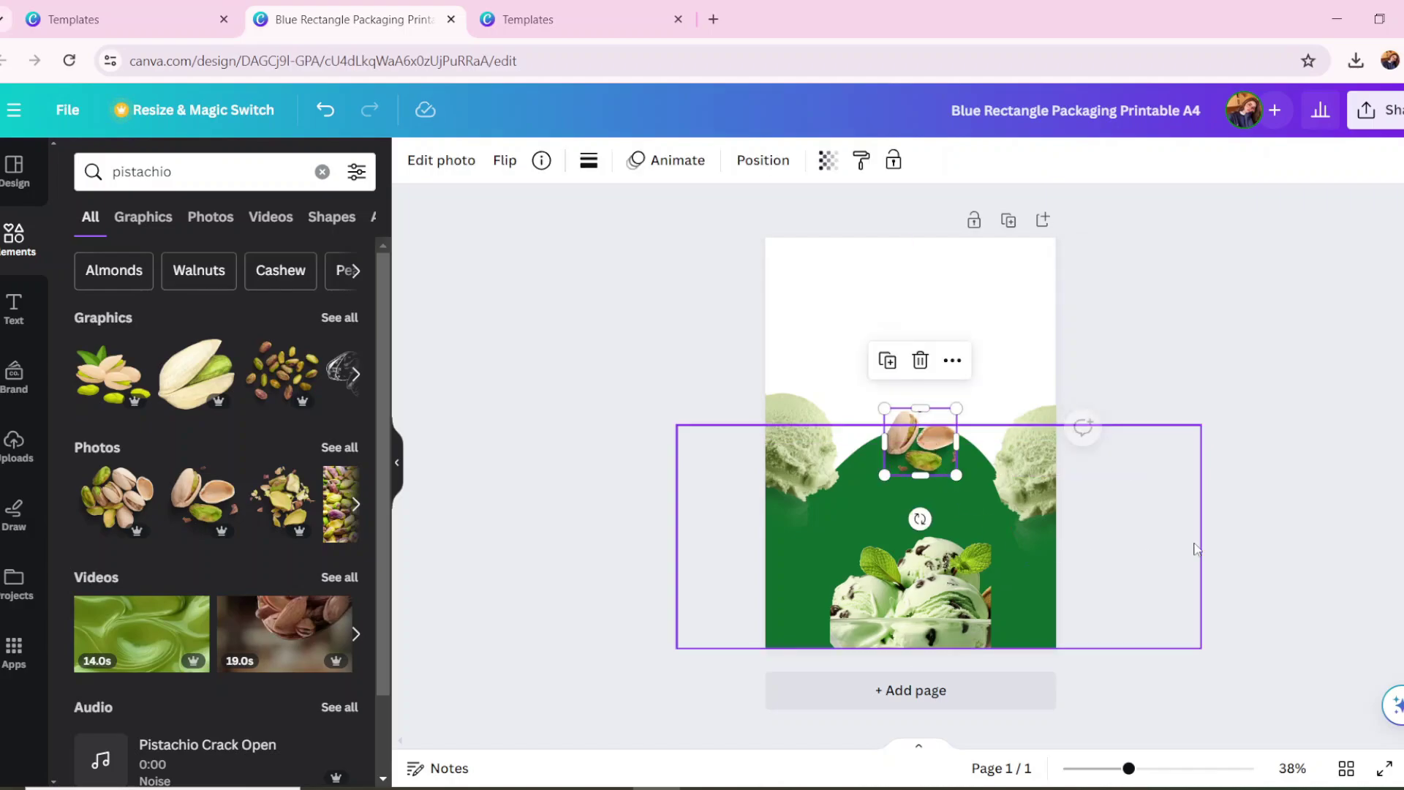
pyautogui.click(1267, 468)
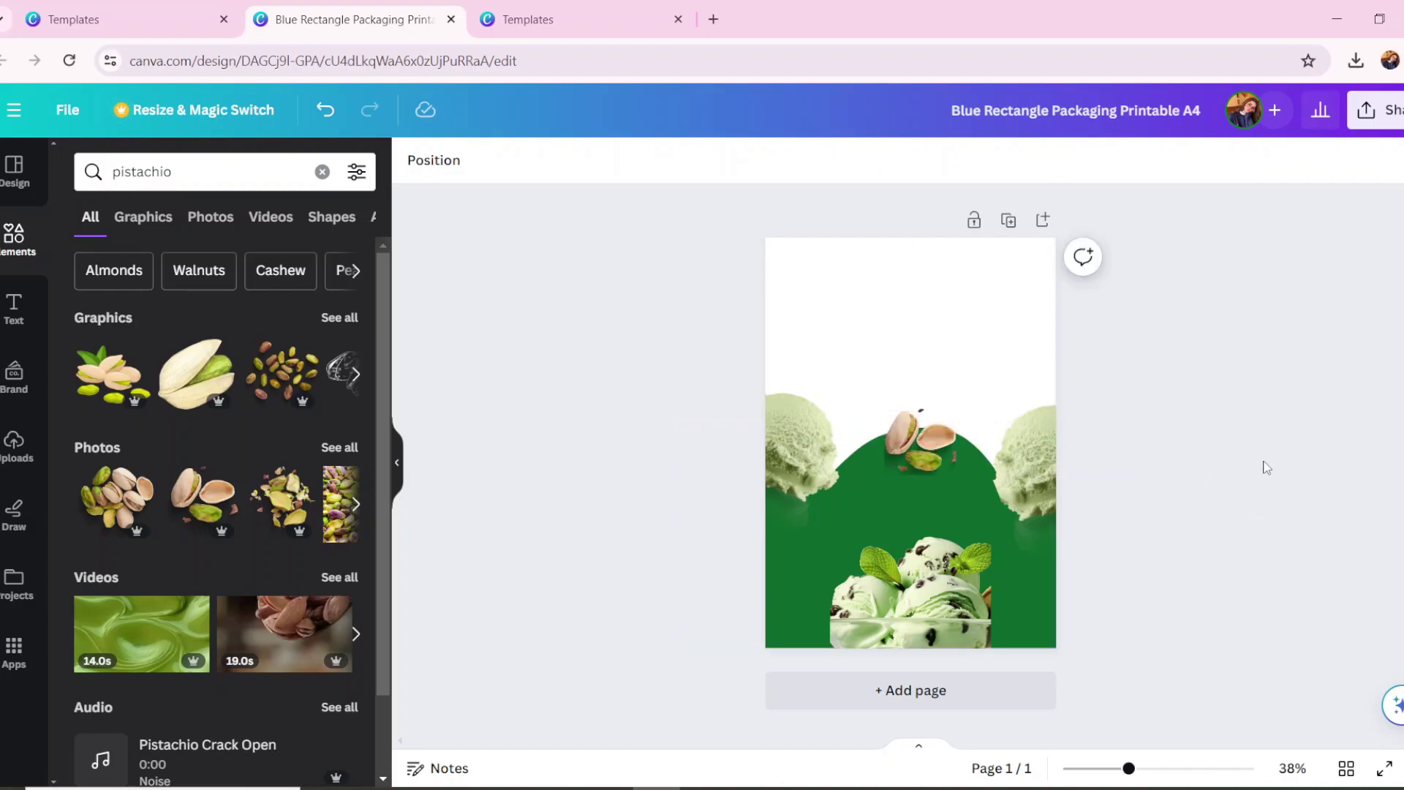
# Add a heading to the page with the text "SCOOPY"
pyautogui.click(13, 321)
pyautogui.click(185, 346)
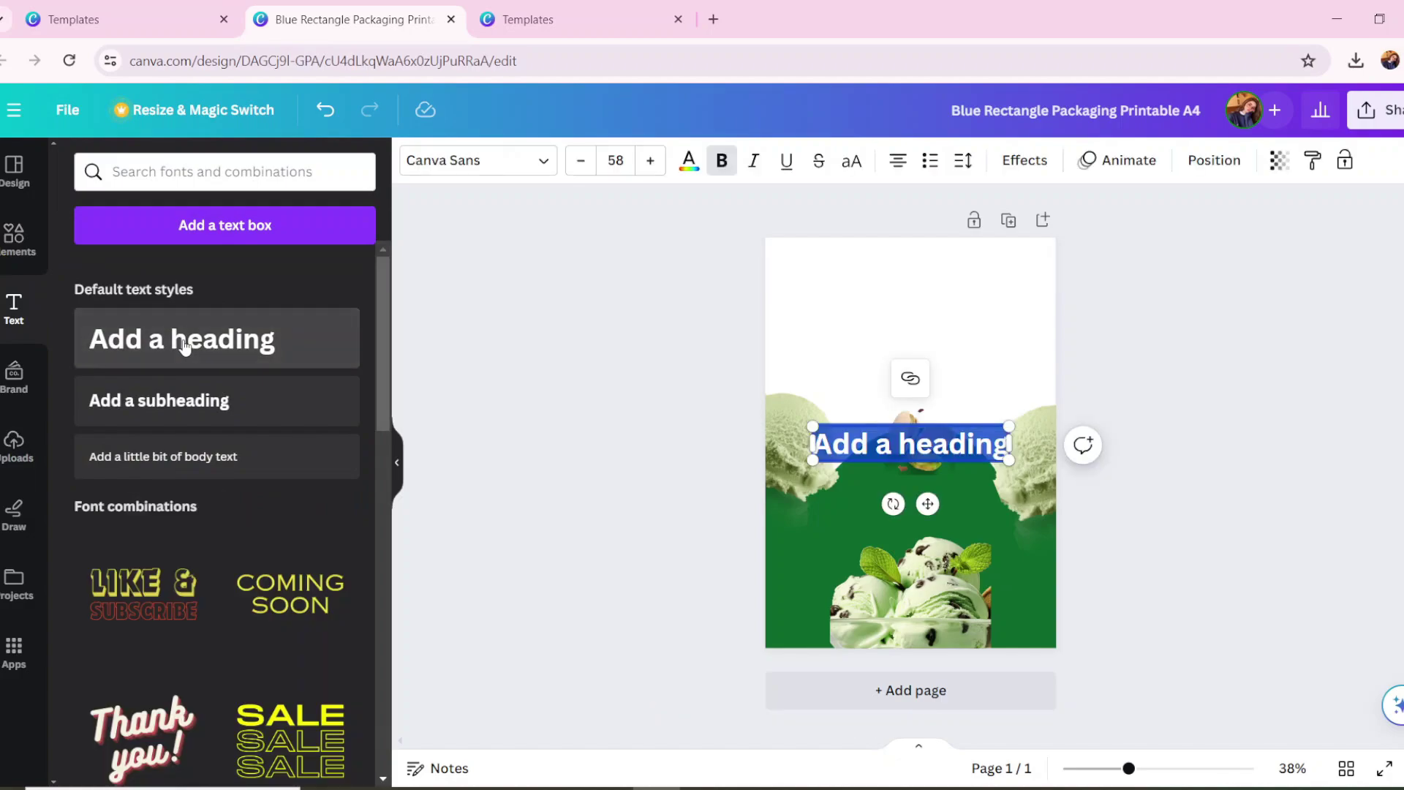
pyautogui.press('BackSpace')
pyautogui.write('SCOOPY')
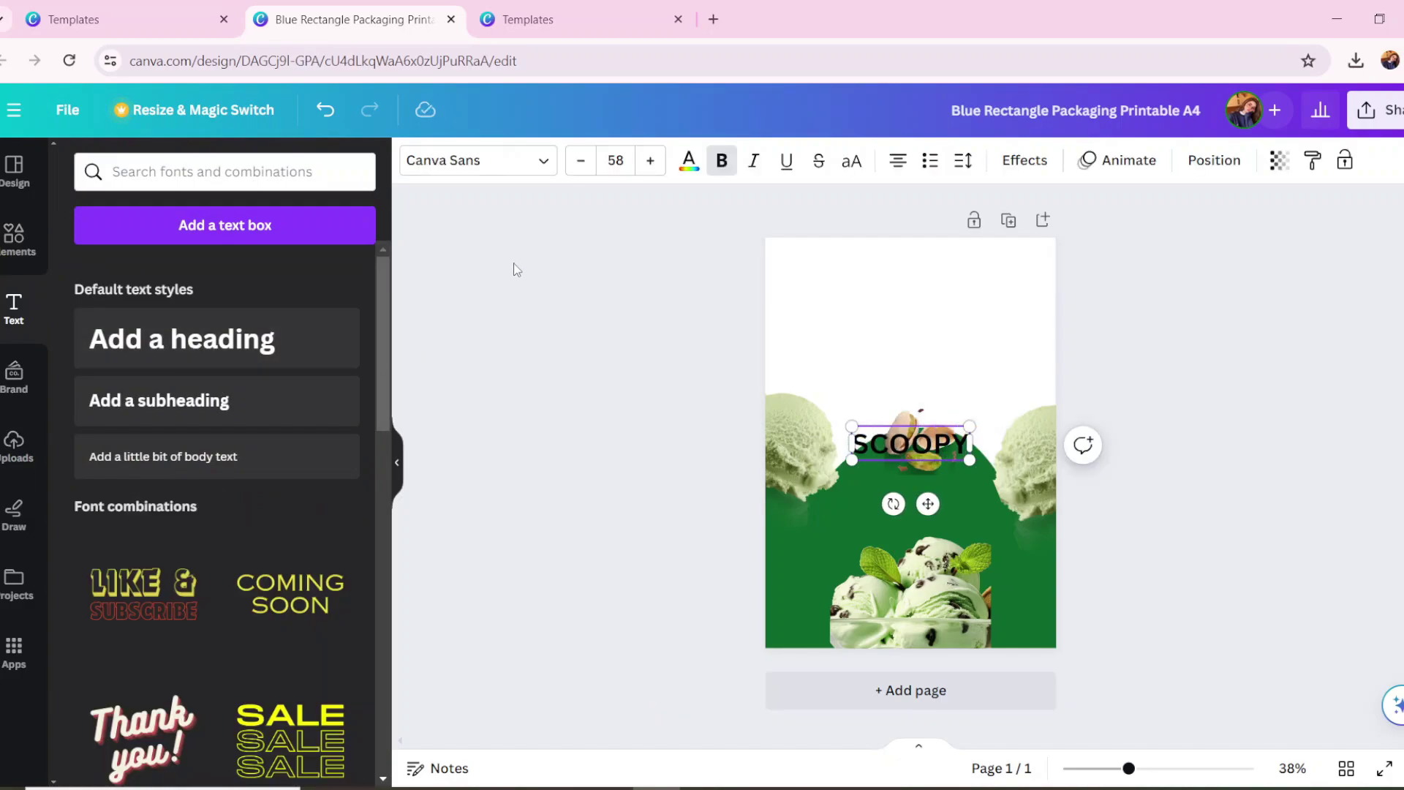
# Search the fonts for "open" and set the SCOOPY heading in Open Sans
pyautogui.click(476, 169)
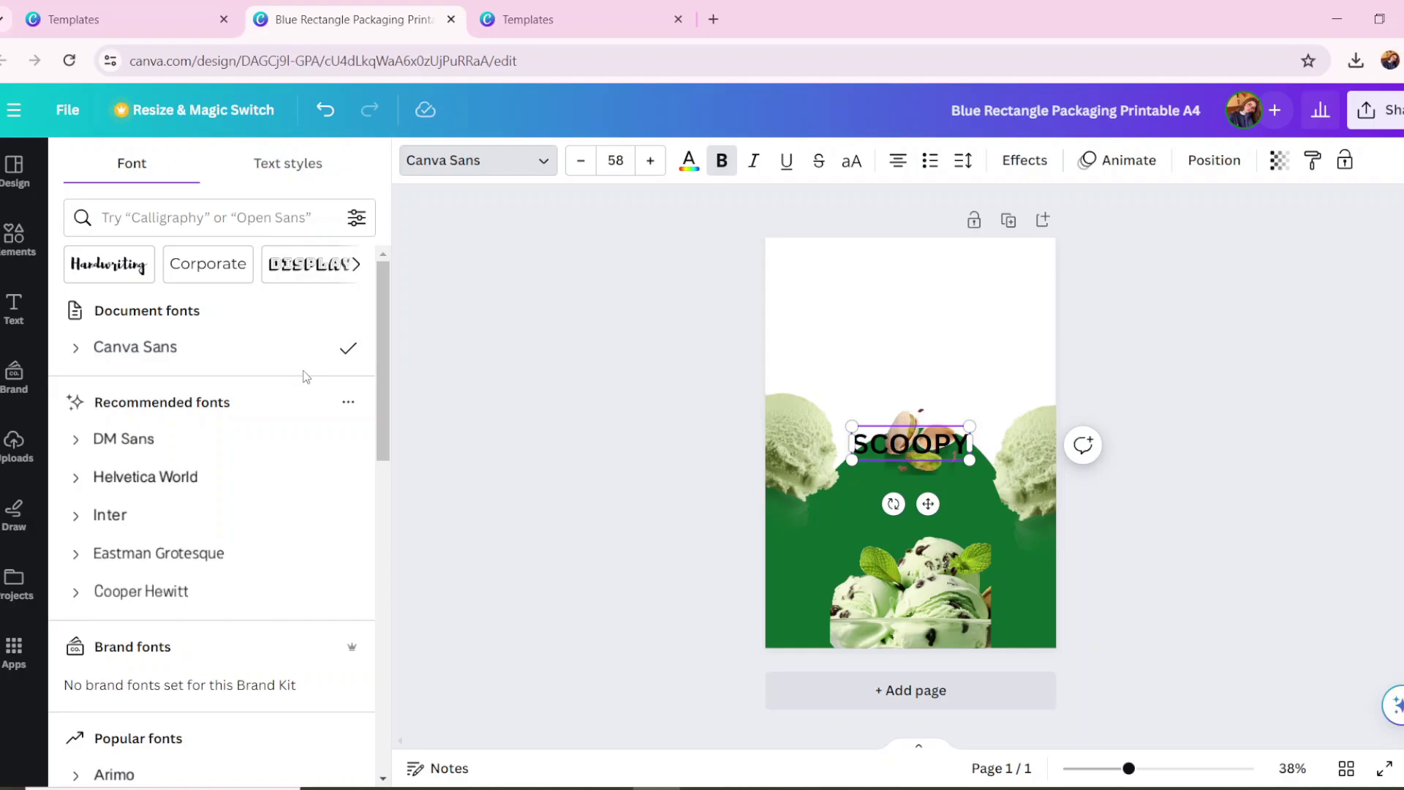
pyautogui.click(235, 214)
pyautogui.write('open')
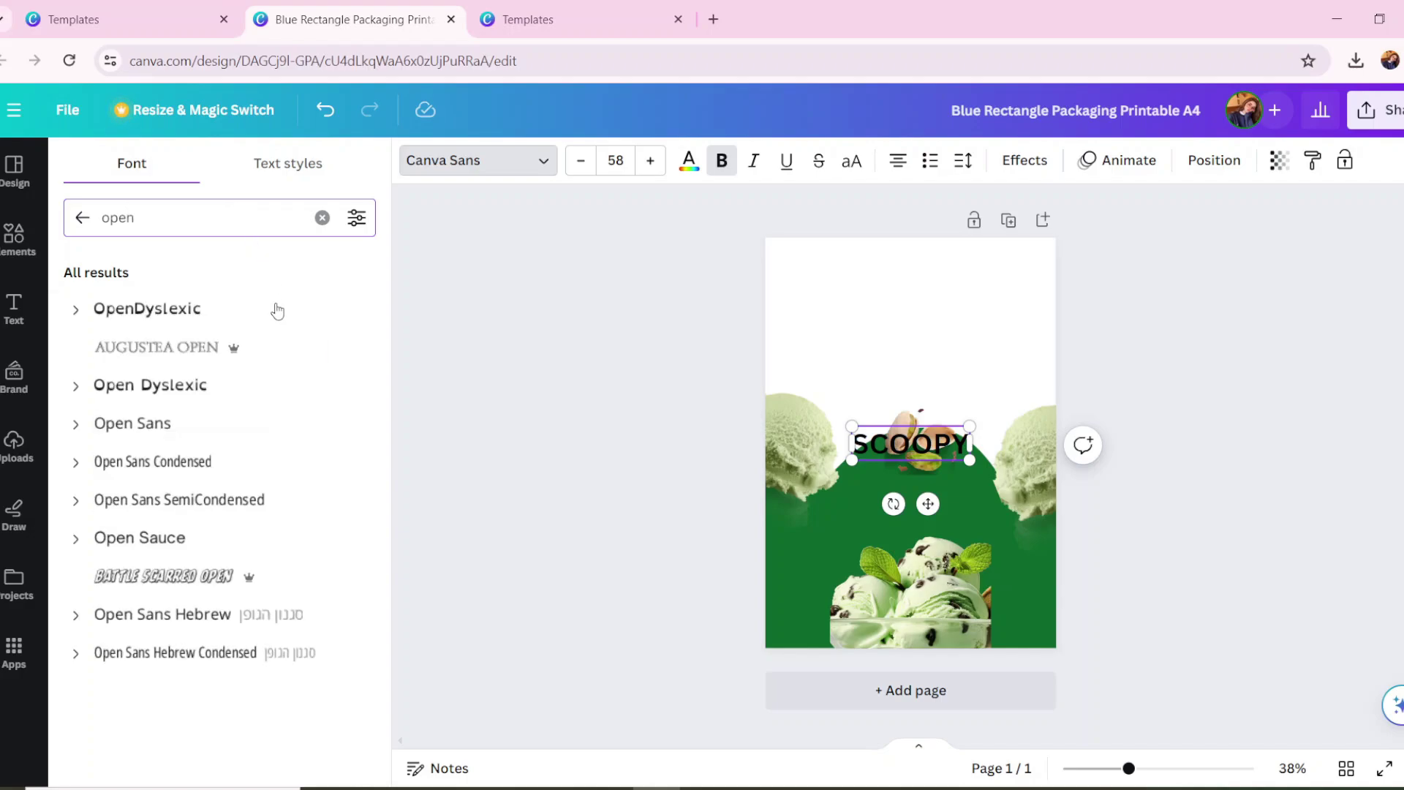
pyautogui.click(258, 423)
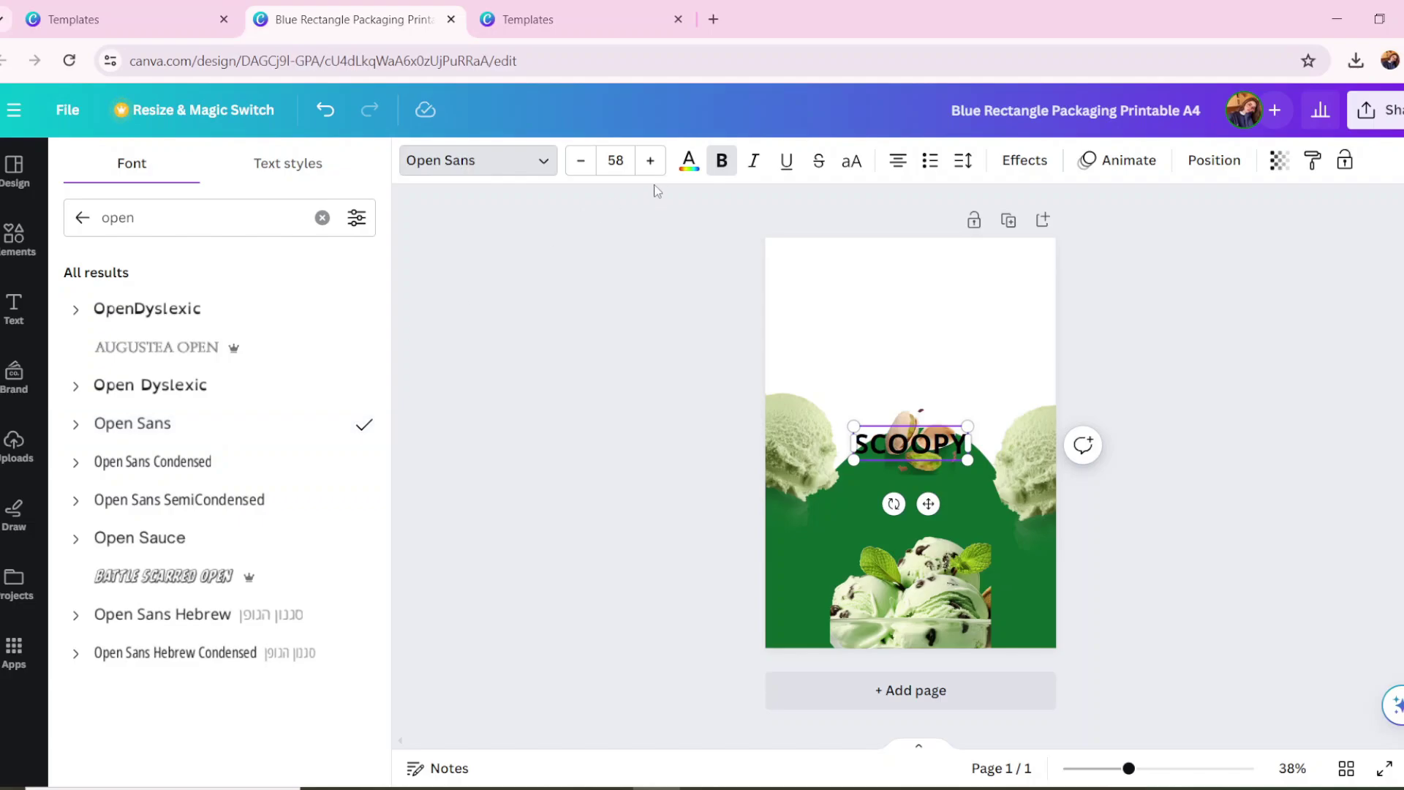
# Enlarge the SCOOPY heading to font size 111 and centre it in the white area above the wave
pyautogui.moveTo(967, 462); pyautogui.dragTo(1057, 486)
pyautogui.moveTo(993, 451); pyautogui.dragTo(946, 313)
pyautogui.click(1321, 332)
pyautogui.click(996, 448)
pyautogui.click(1222, 329)
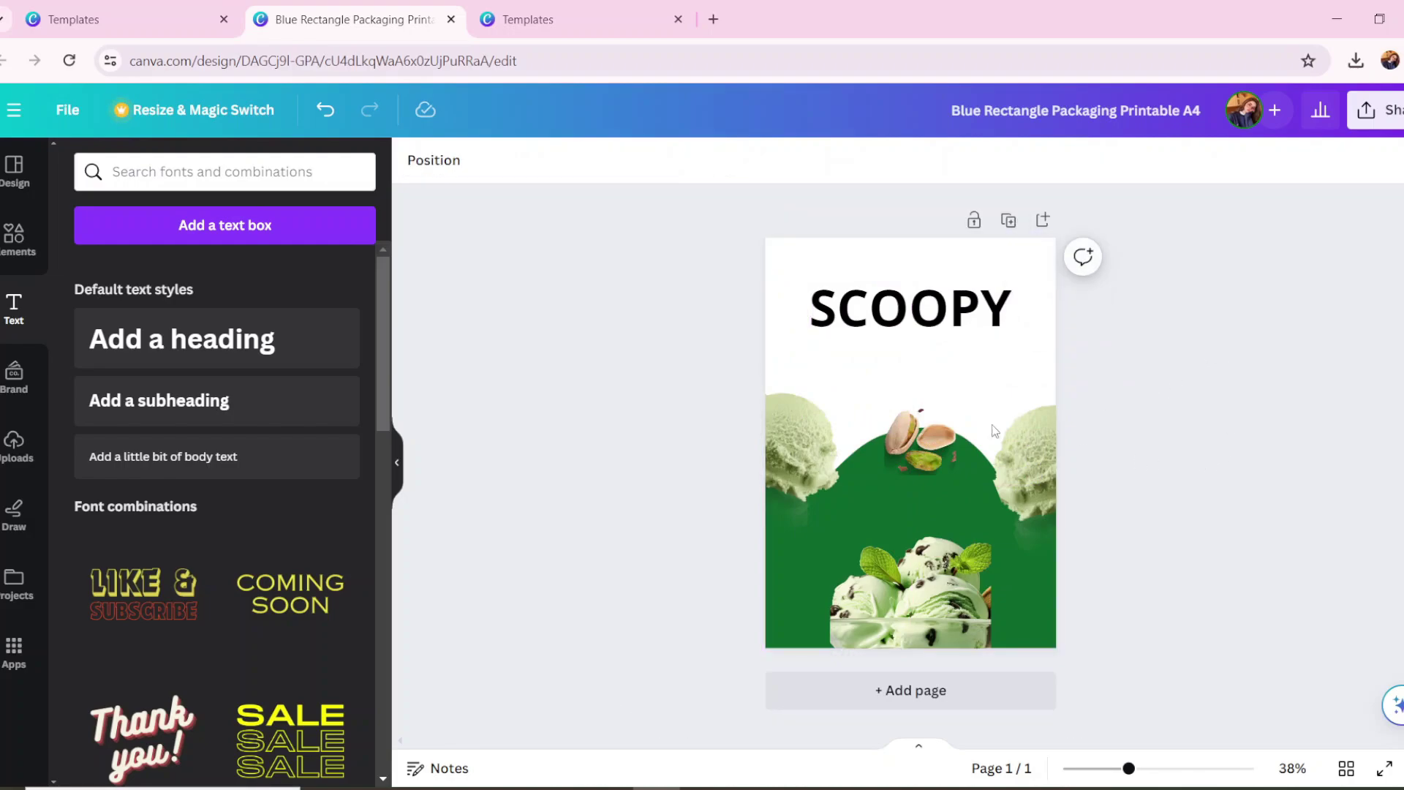
pyautogui.click(961, 338)
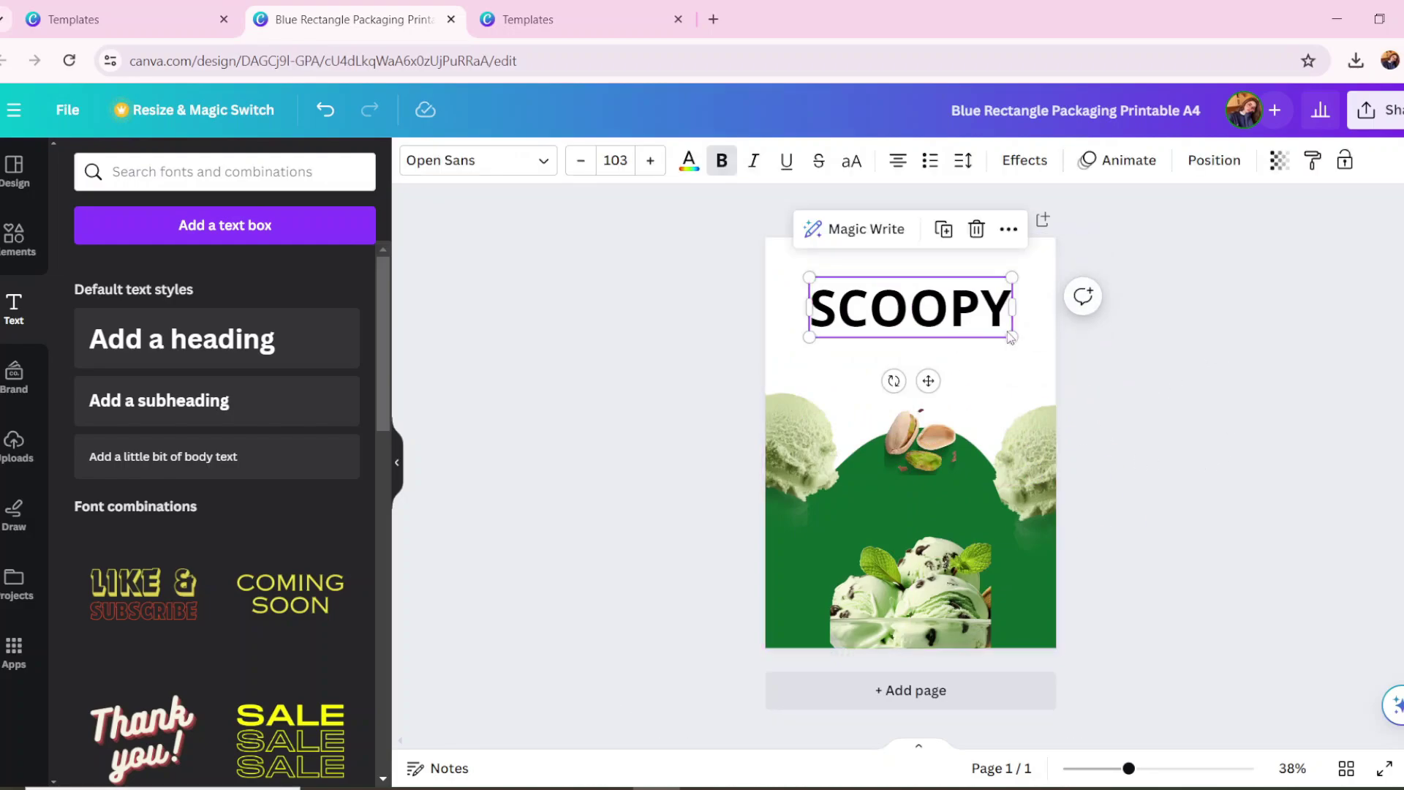
pyautogui.moveTo(1012, 334); pyautogui.dragTo(1028, 344)
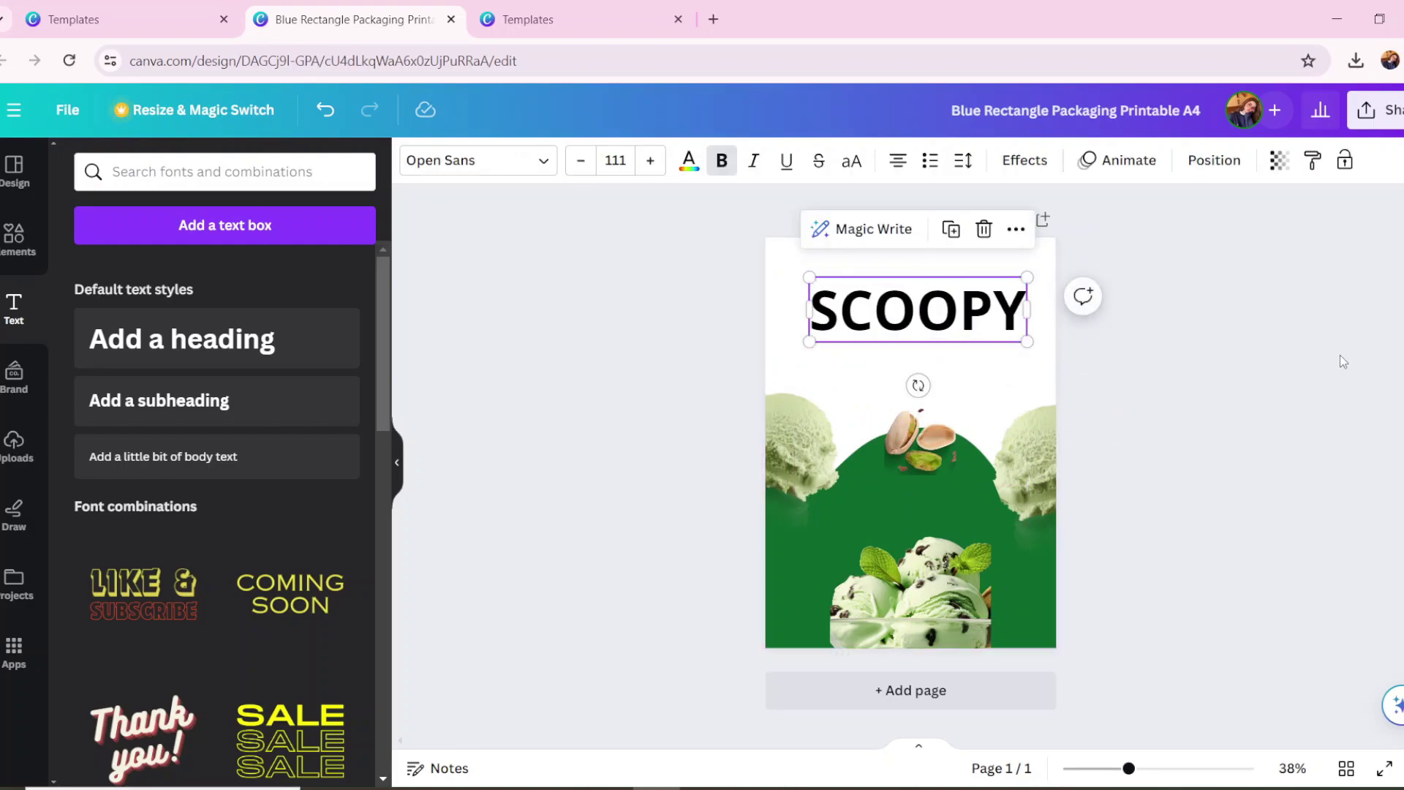
pyautogui.moveTo(944, 313); pyautogui.dragTo(937, 313)
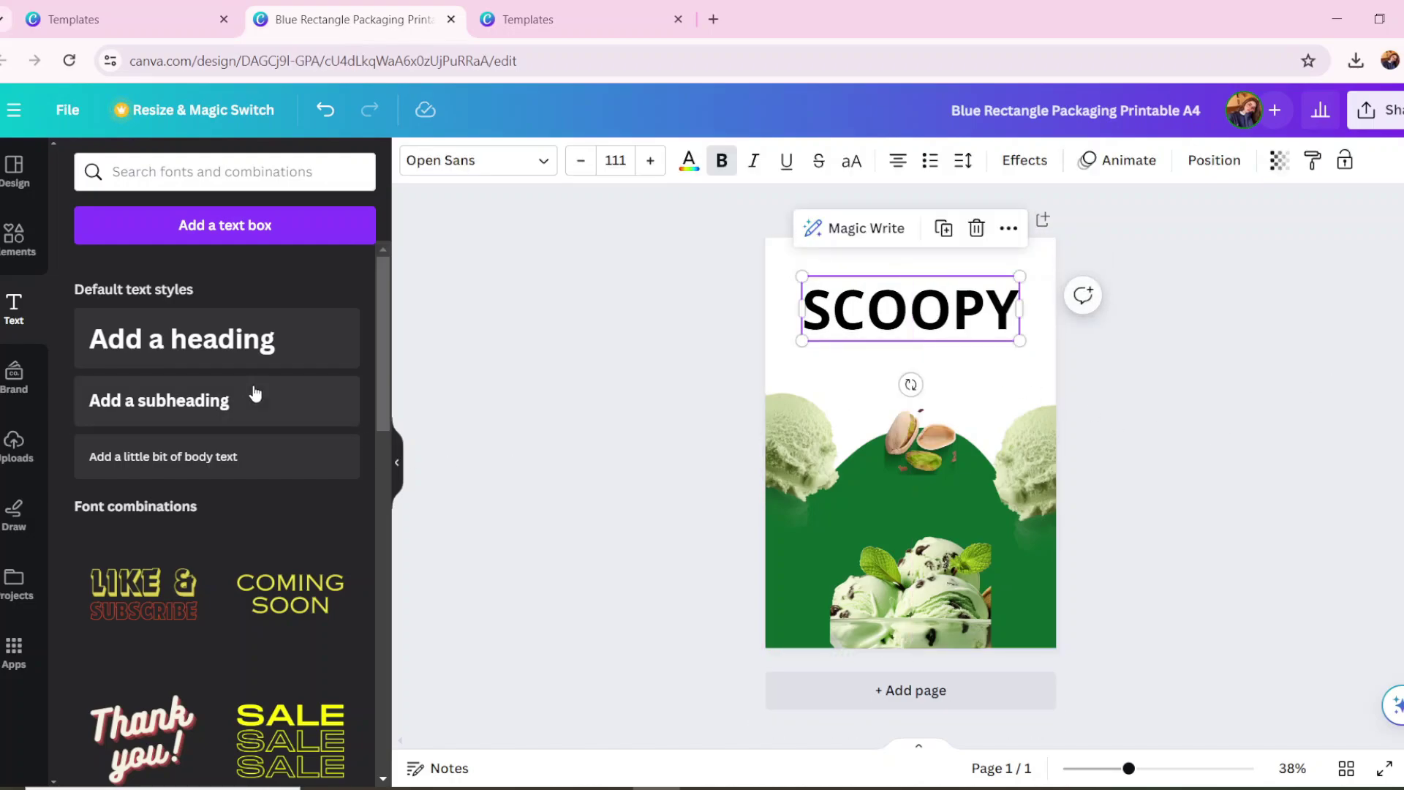
# Add the subheading "Pistachio" just above the start of SCOOPY, and nudge the heading slightly to the right
pyautogui.click(220, 406)
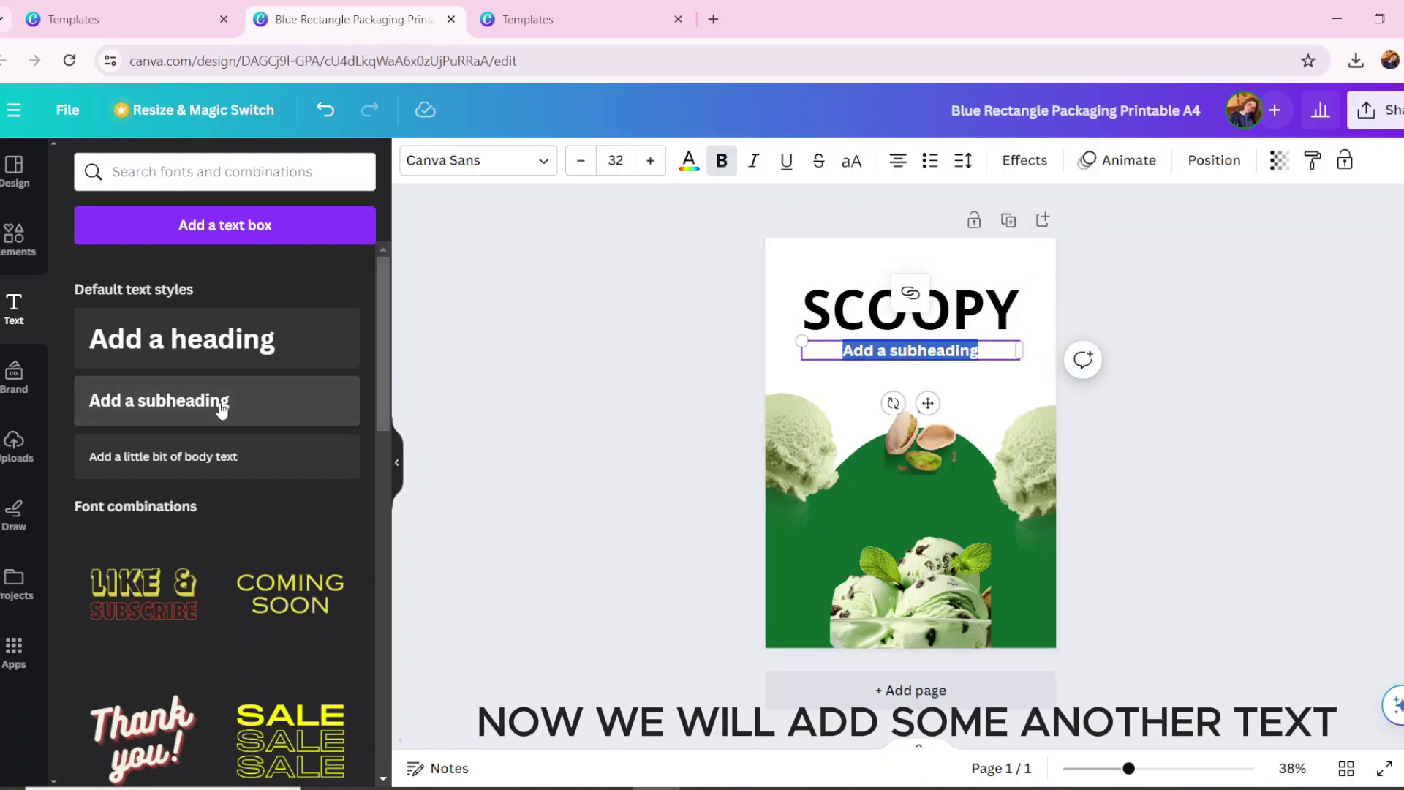
pyautogui.write('Pistachio')
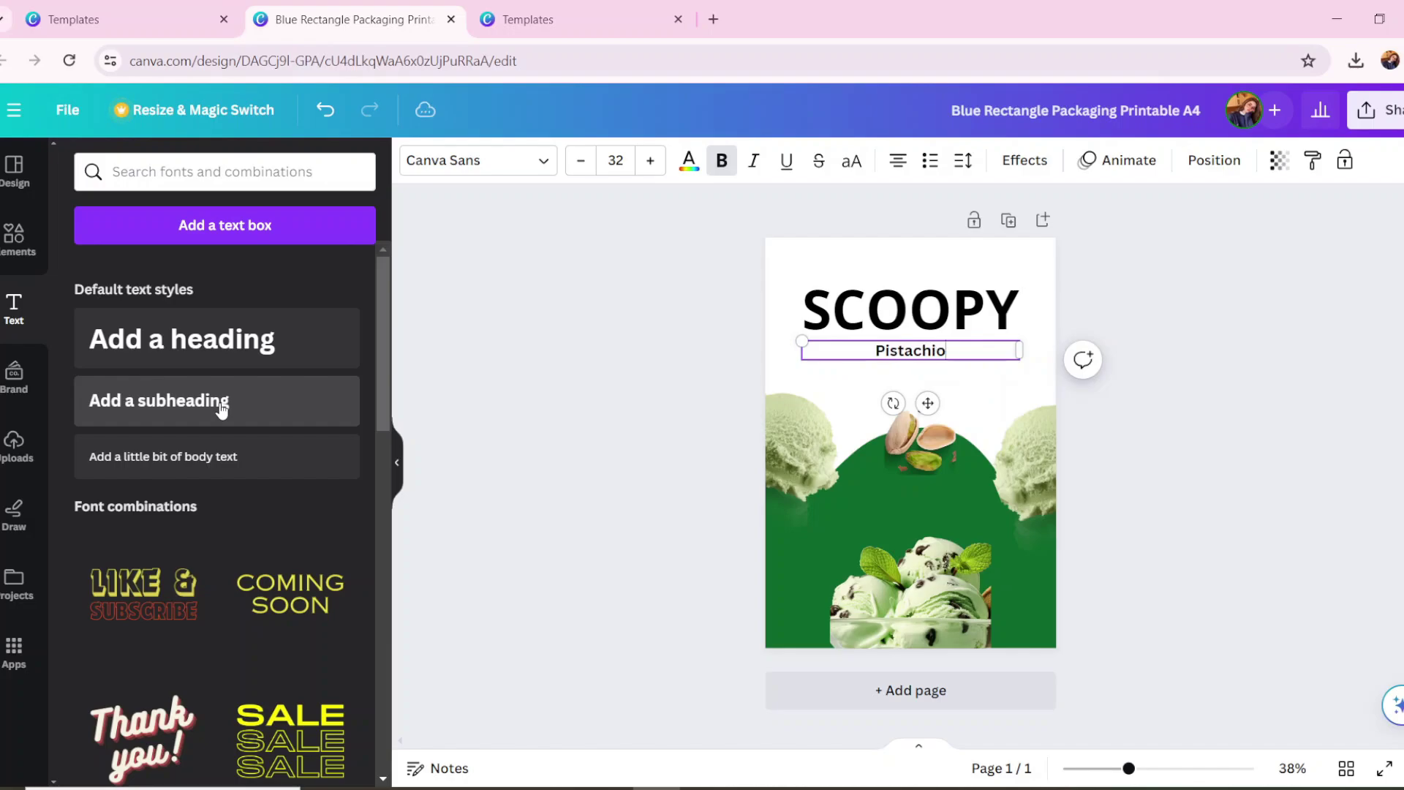
pyautogui.click(549, 362)
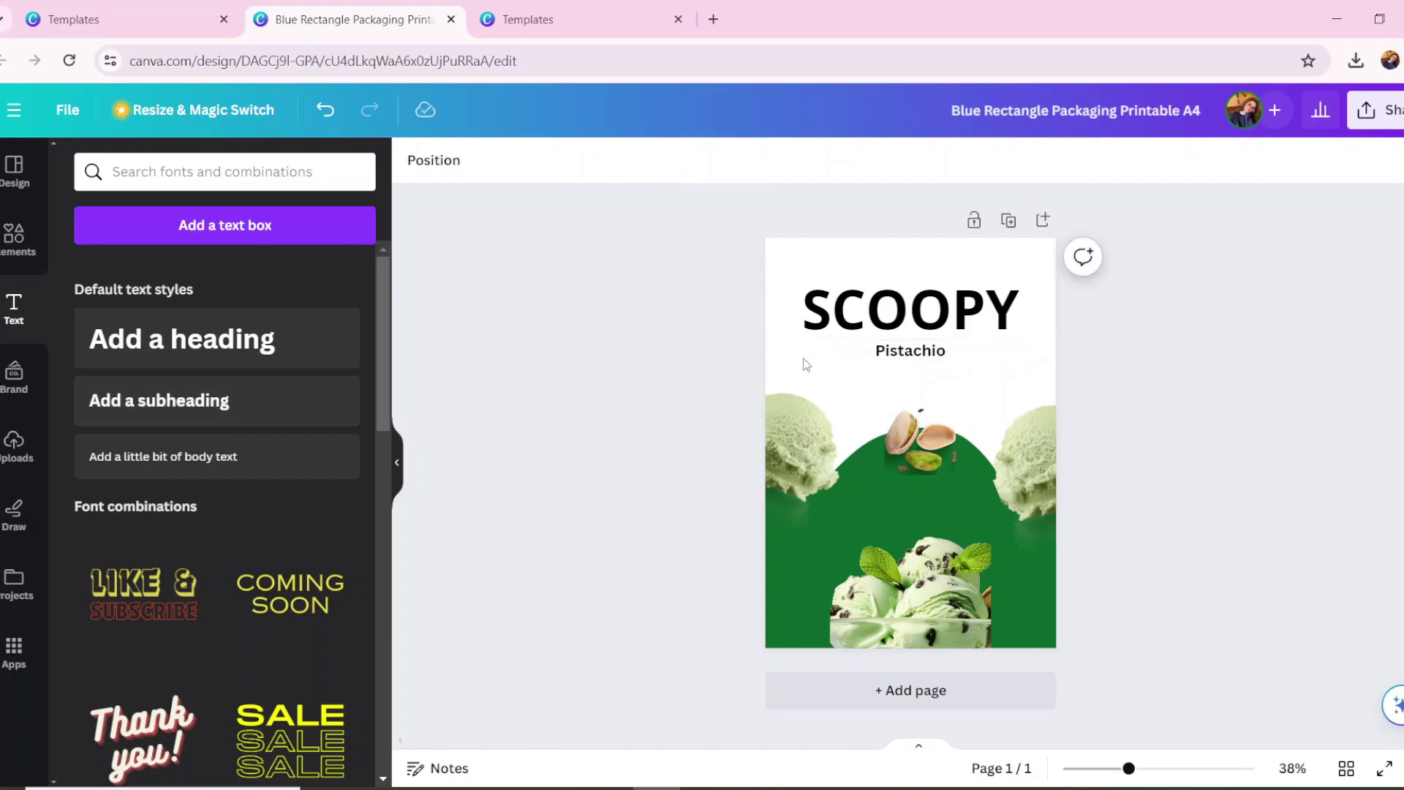
pyautogui.click(885, 347)
pyautogui.moveTo(886, 347); pyautogui.dragTo(817, 267)
pyautogui.click(581, 424)
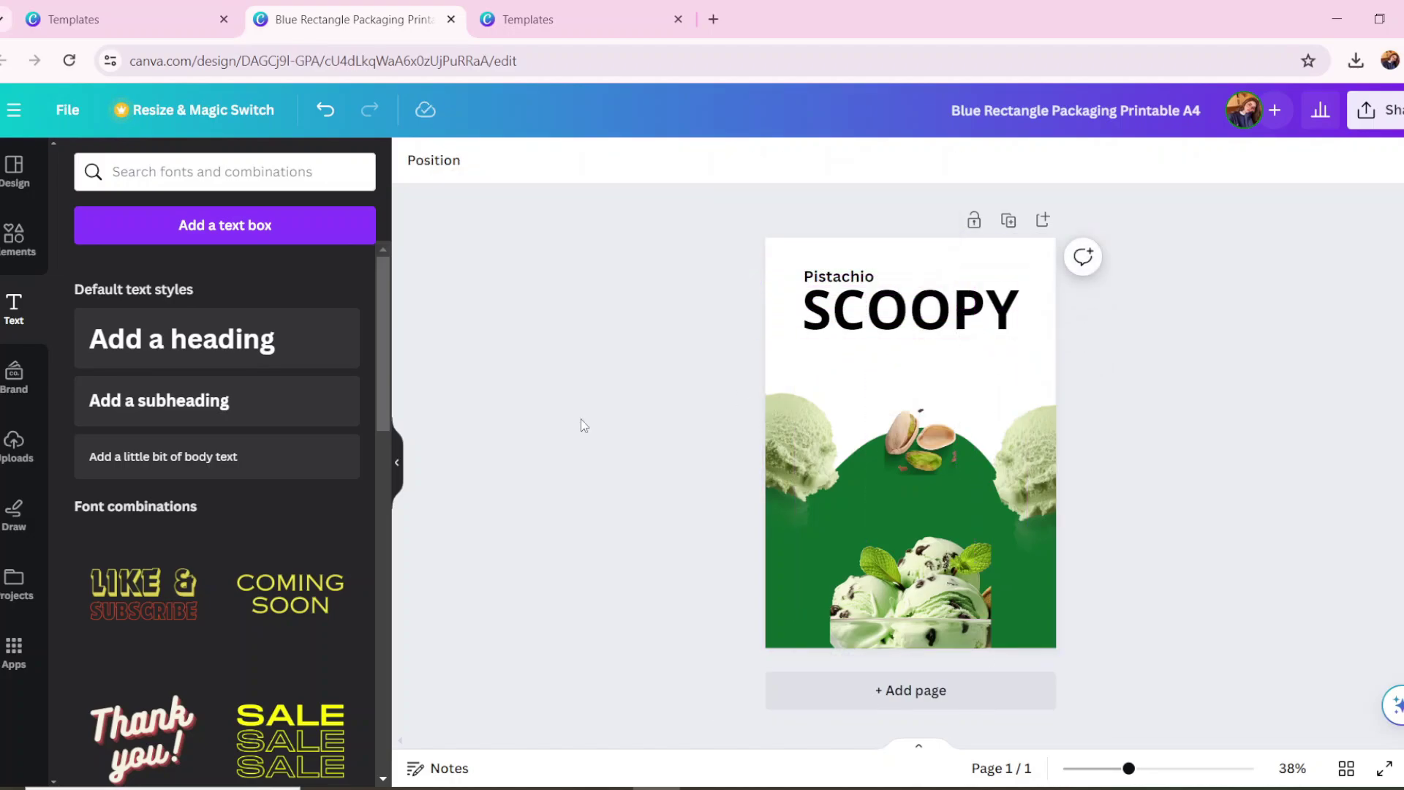
pyautogui.click(927, 331)
pyautogui.moveTo(927, 331); pyautogui.dragTo(936, 330)
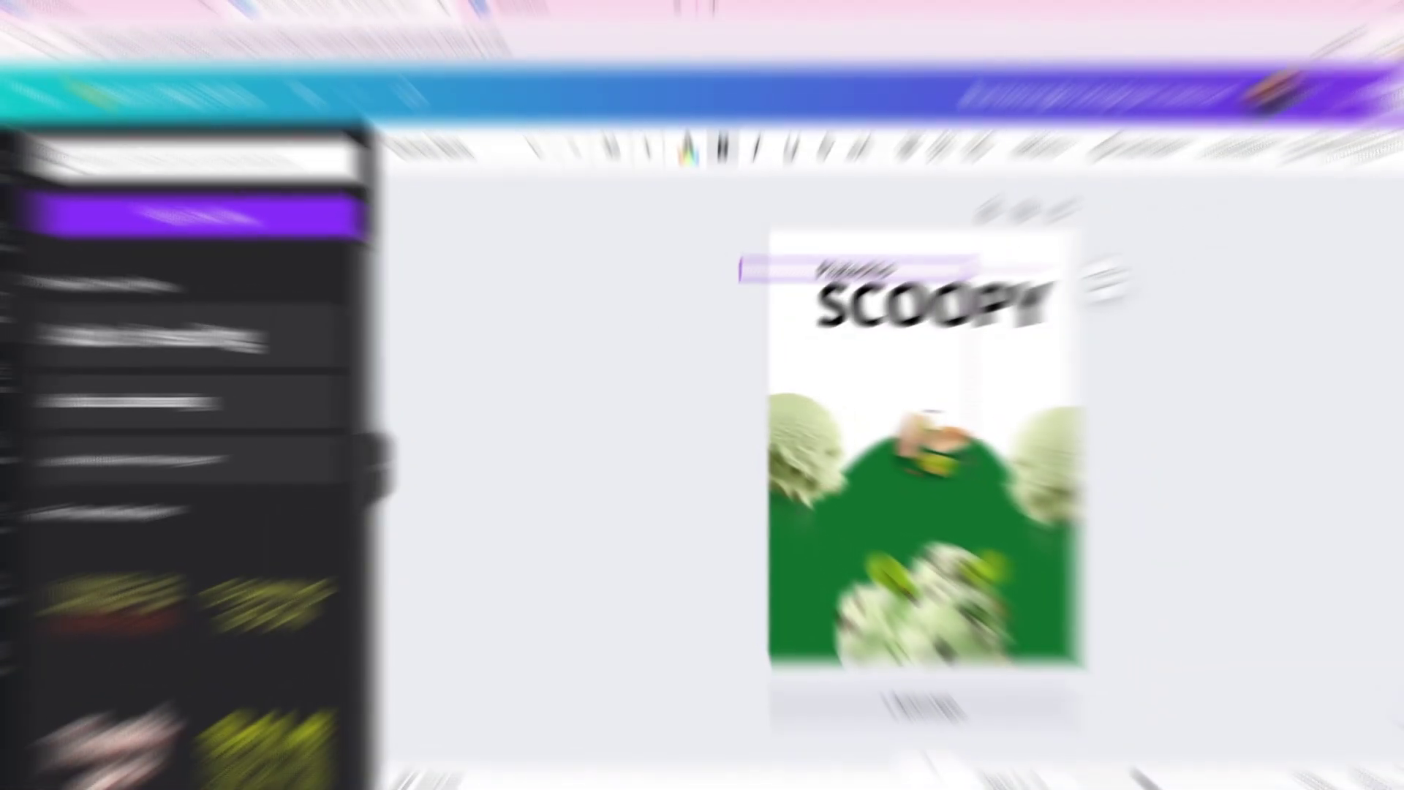
# Duplicate the Pistachio text, place the copy under the end of SCOOPY, and change its wording to "Ice-cream"
pyautogui.moveTo(833, 284); pyautogui.dragTo(839, 289)
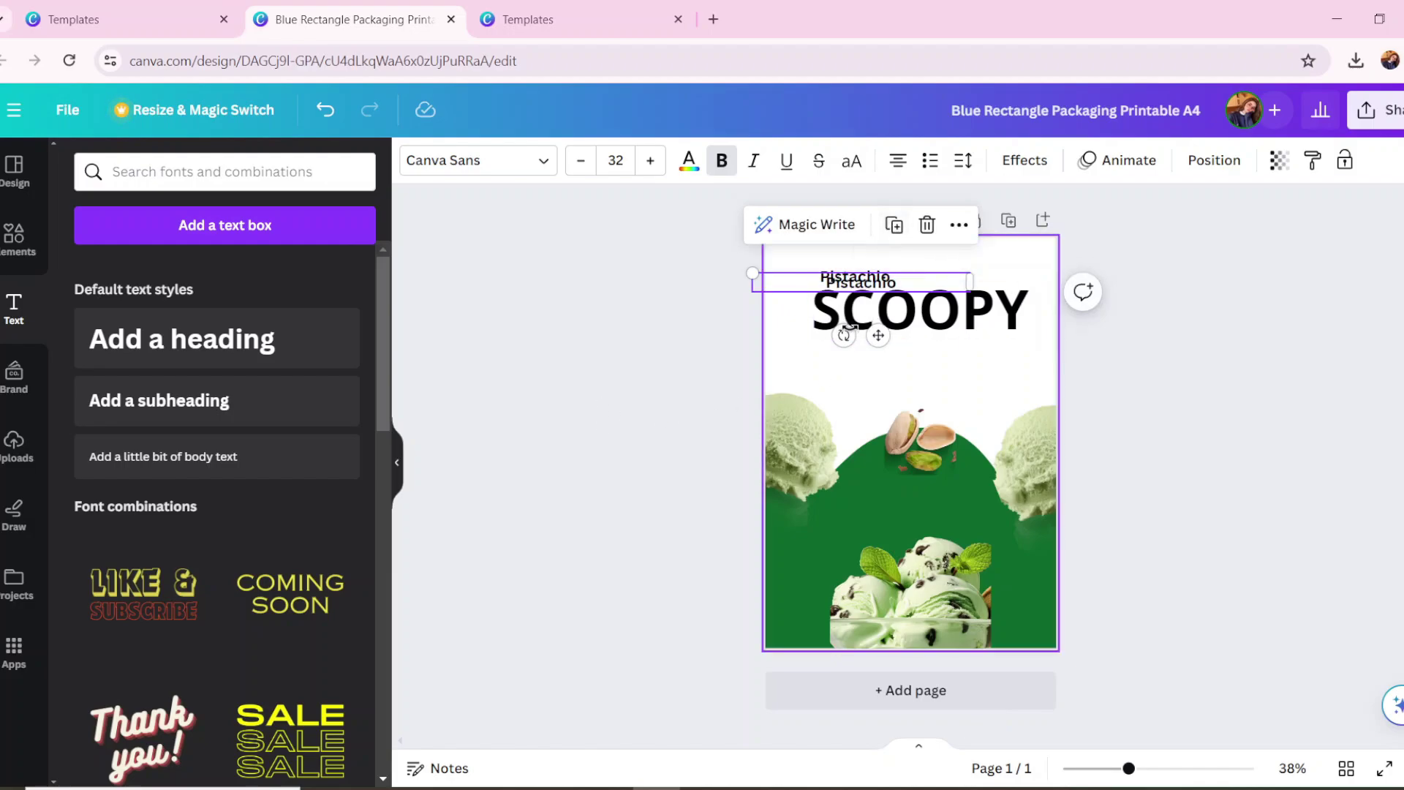
pyautogui.click(482, 406)
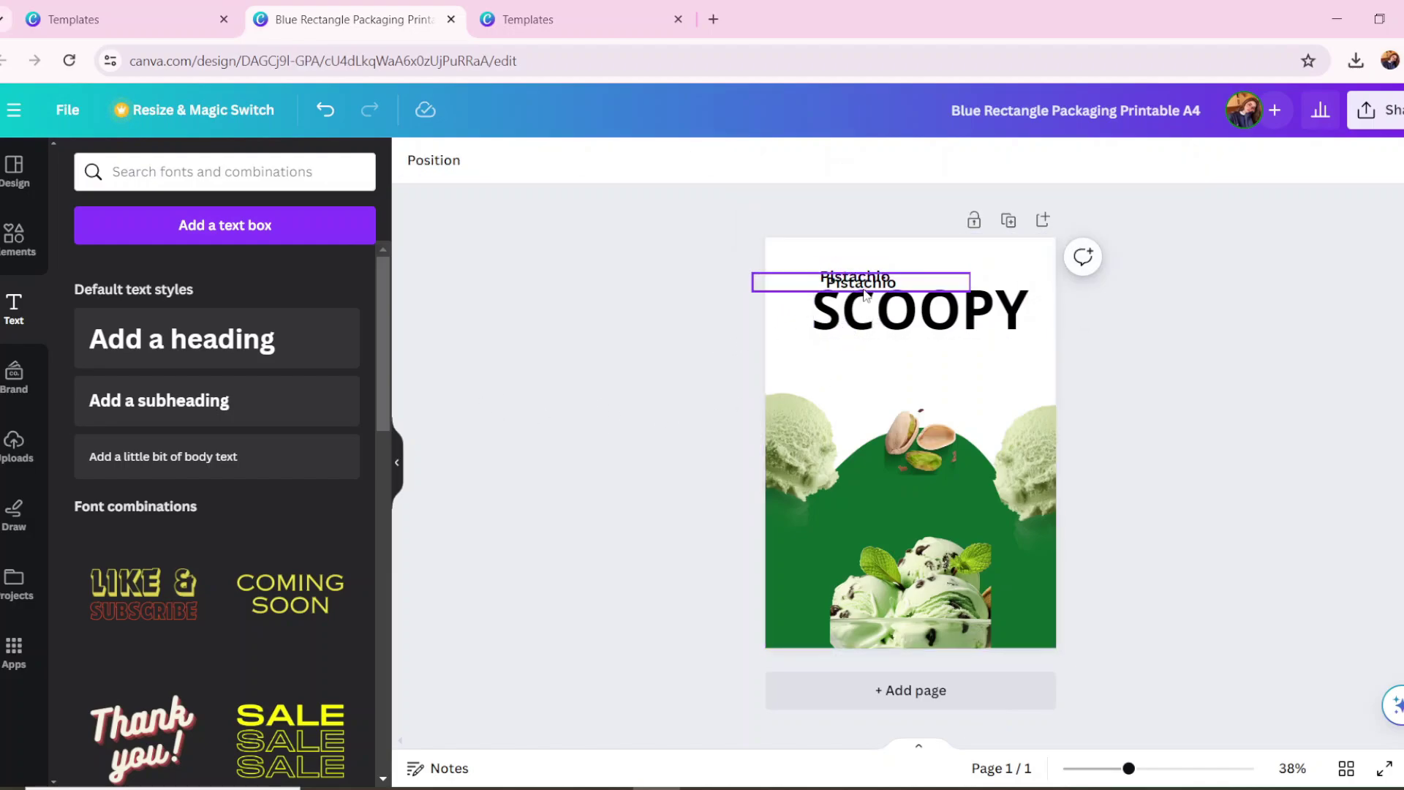
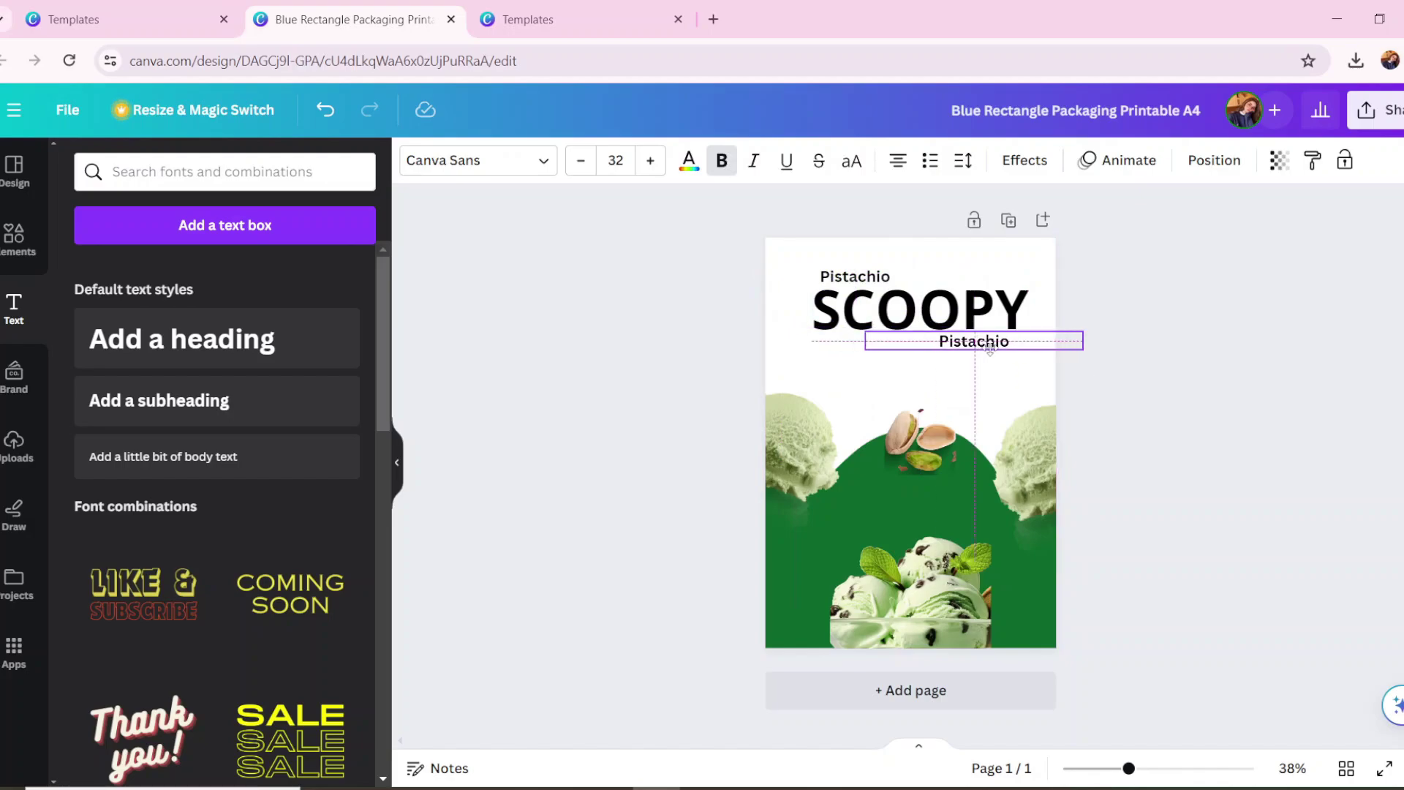
pyautogui.doubleClick(995, 349)
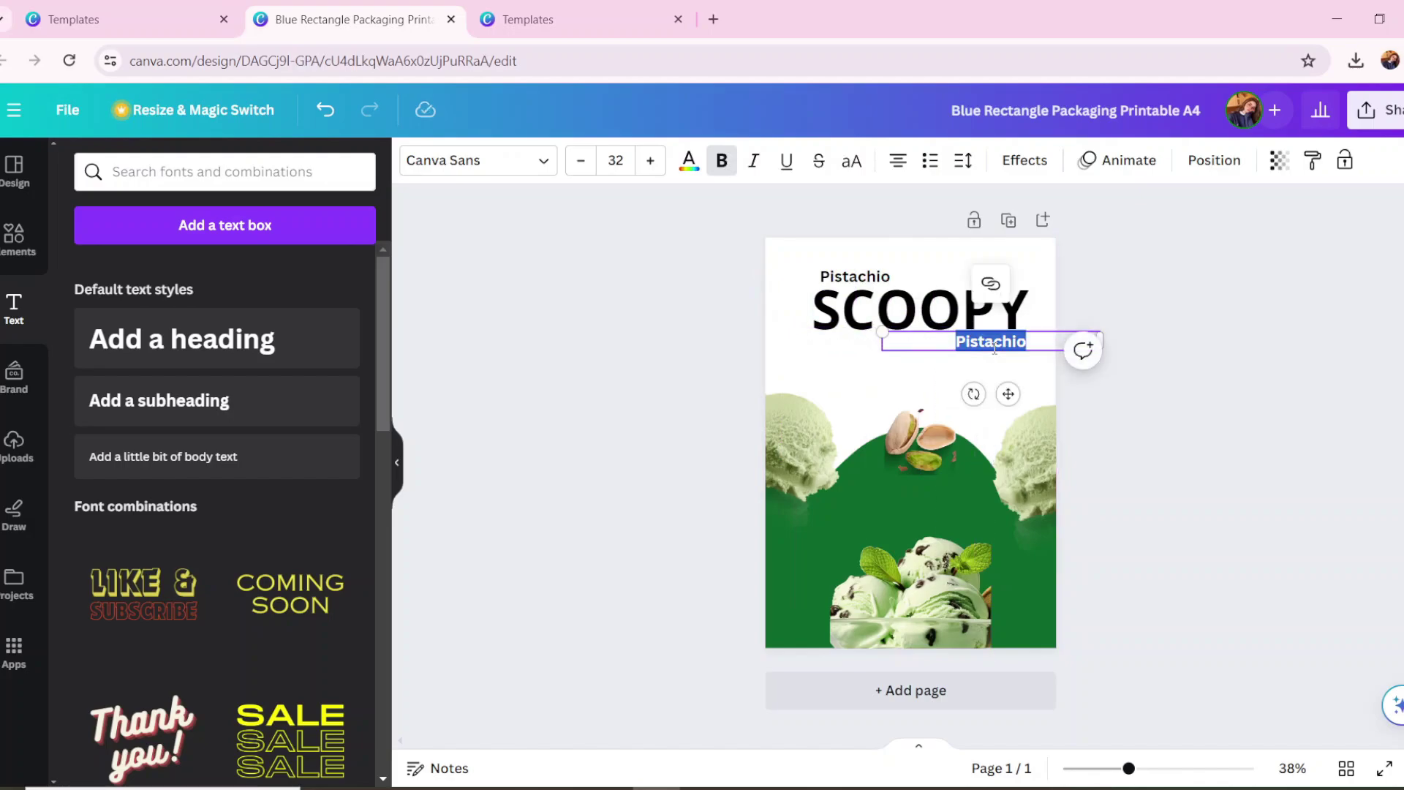
pyautogui.press('BackSpace')
pyautogui.write('Ice')
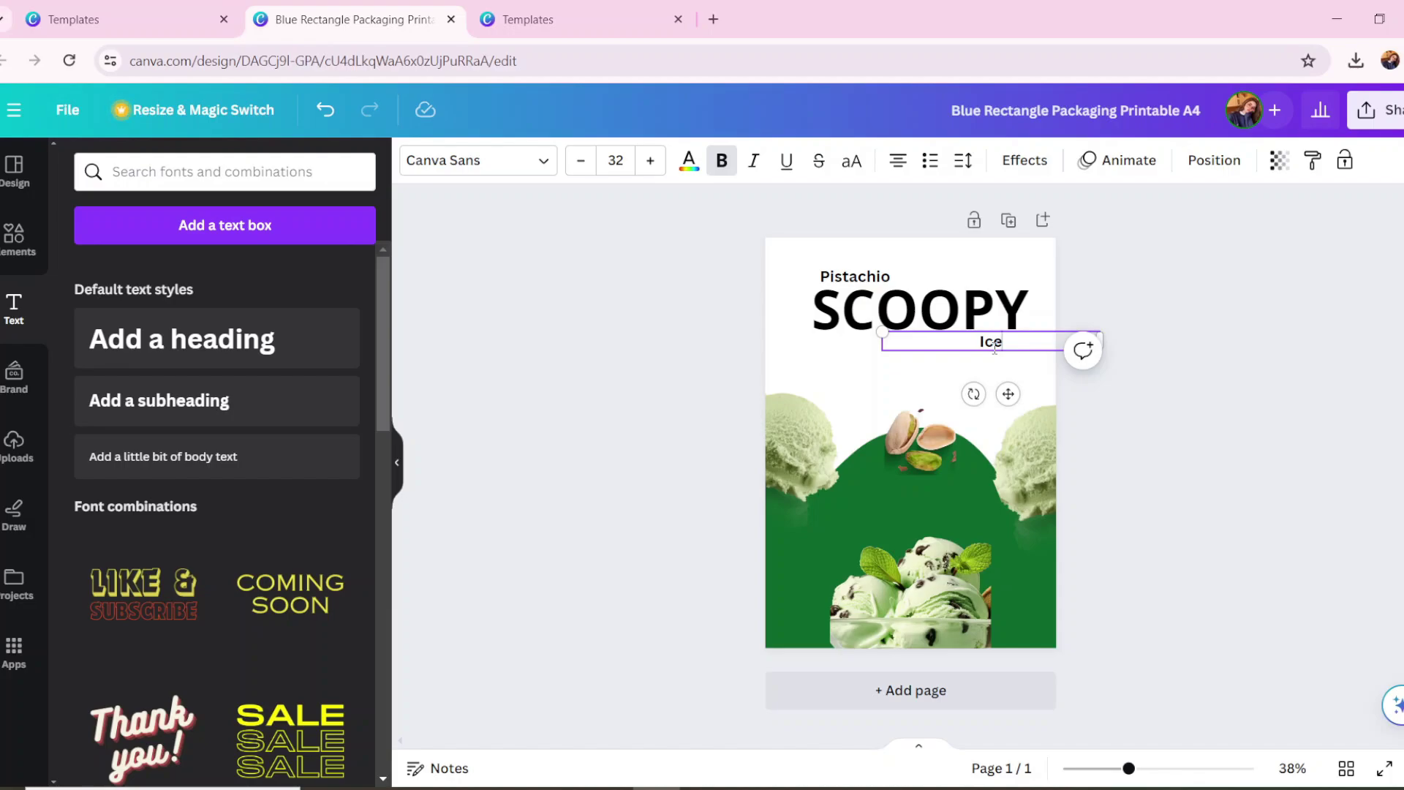
pyautogui.write('-cream')
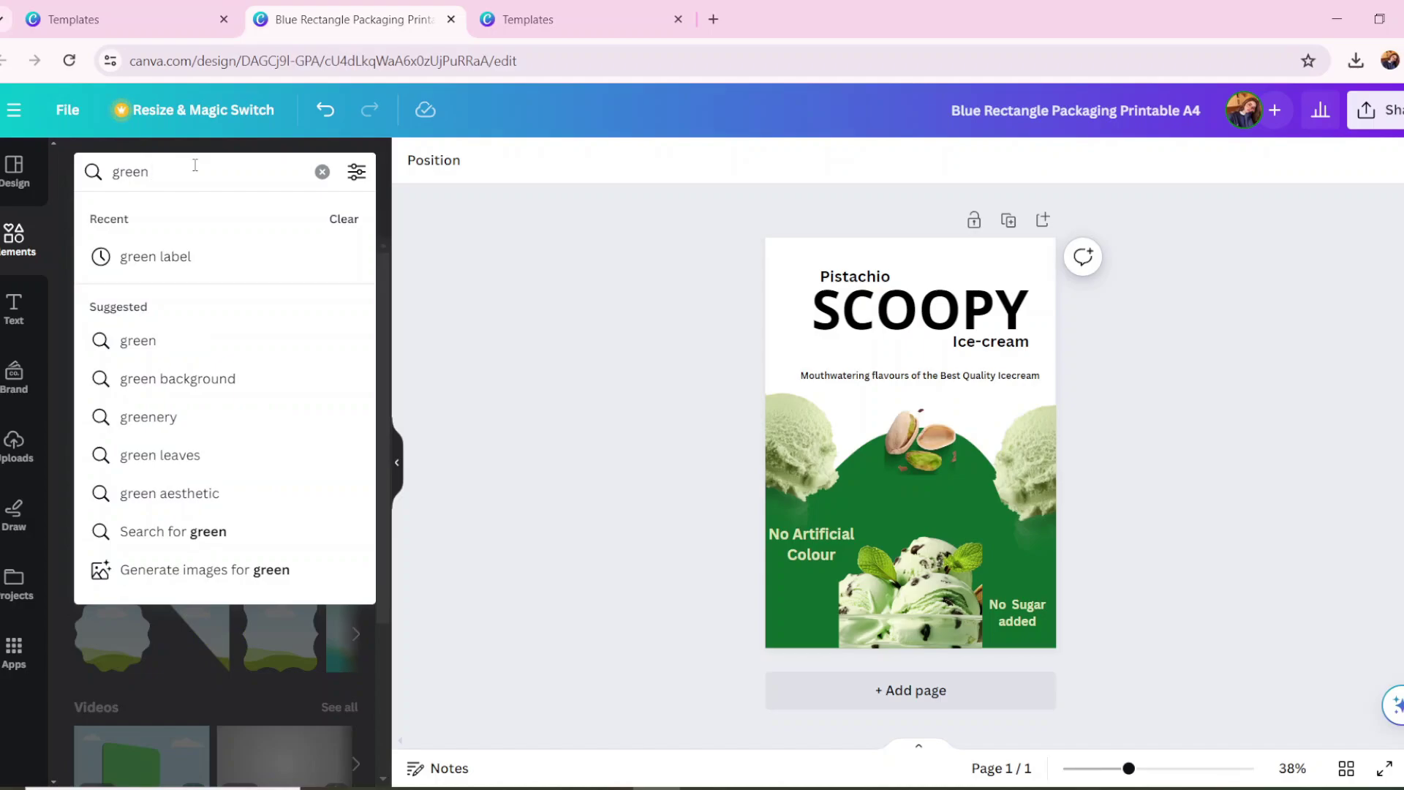
# Search the graphics for "green veg tag", add the green square outline with a centre dot, and shrink it
pyautogui.write('veg tag')
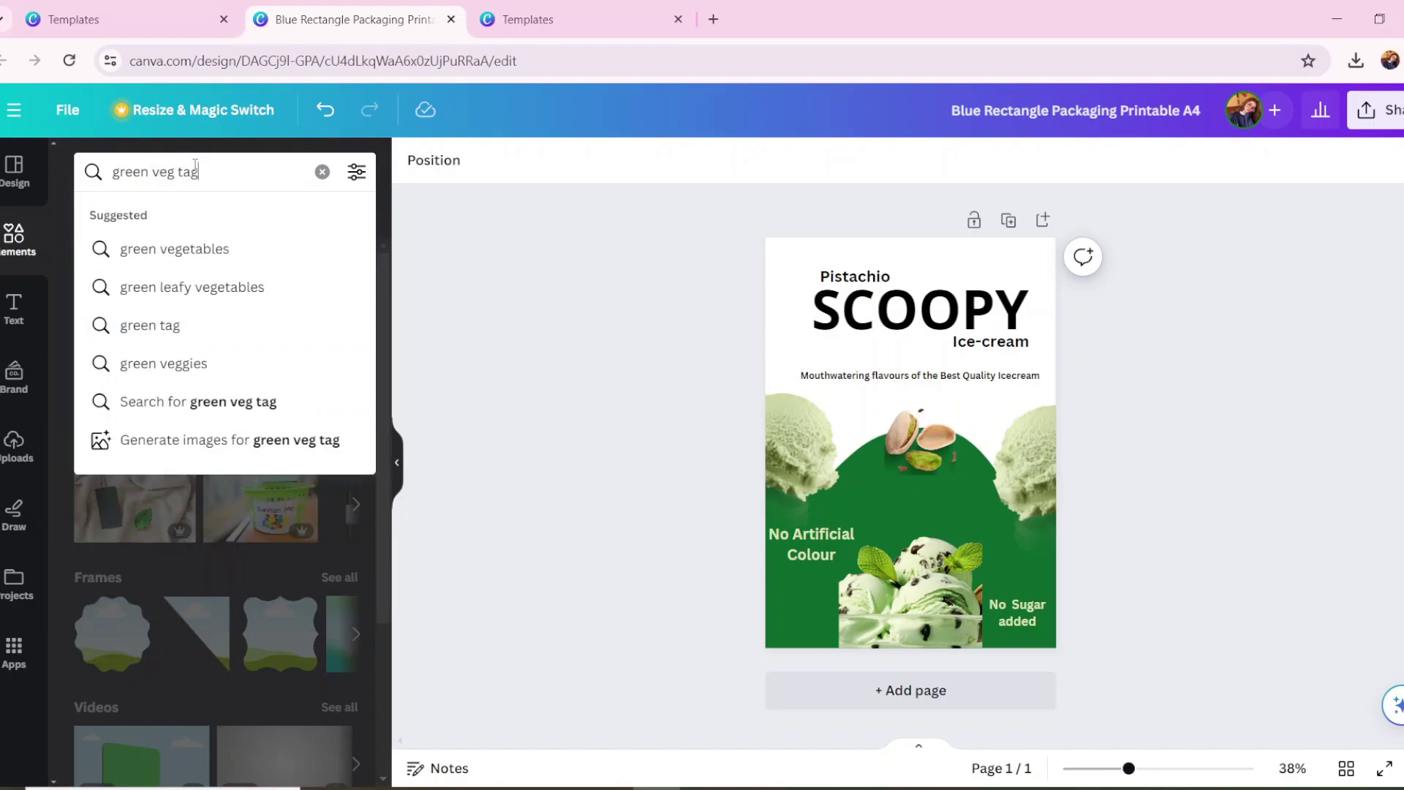
pyautogui.press('Return')
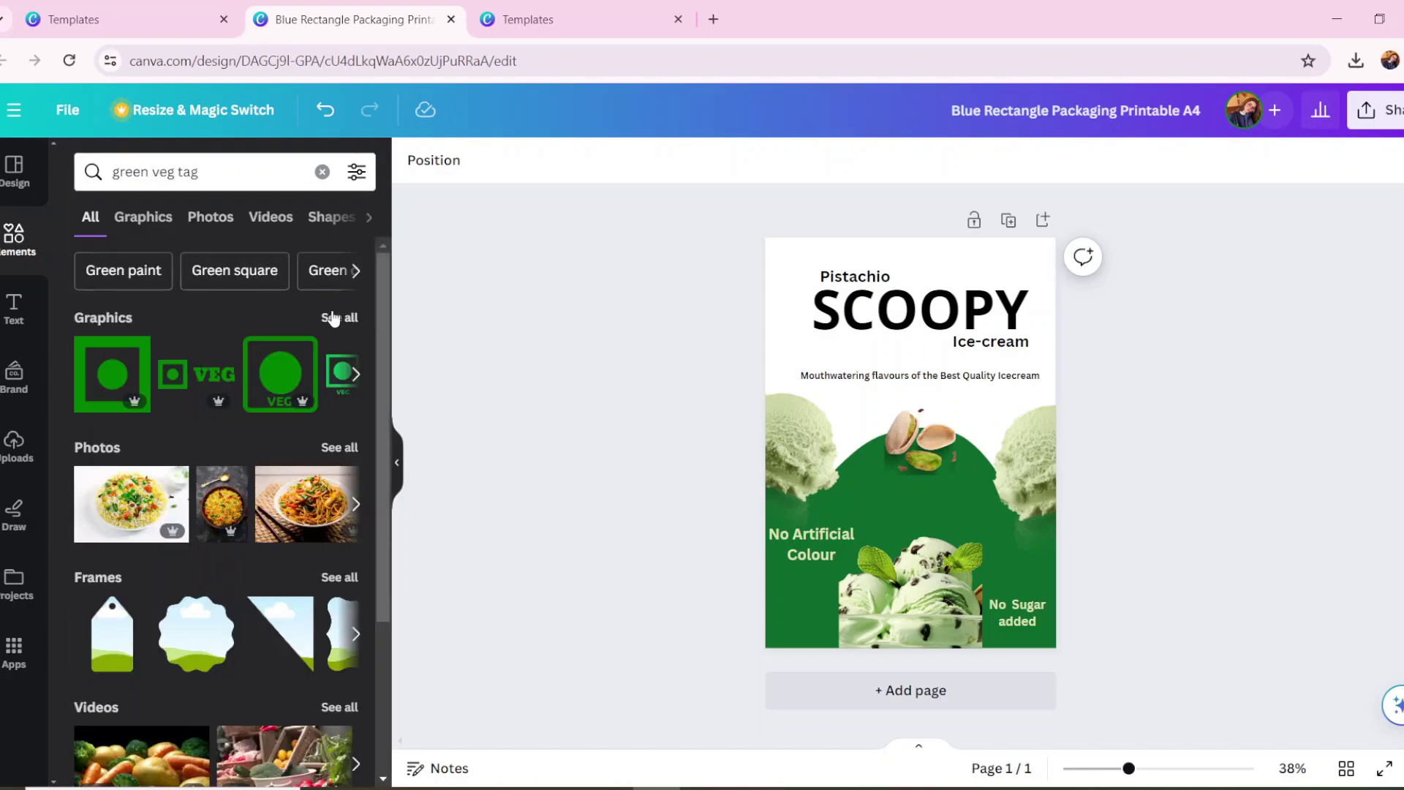
pyautogui.click(334, 317)
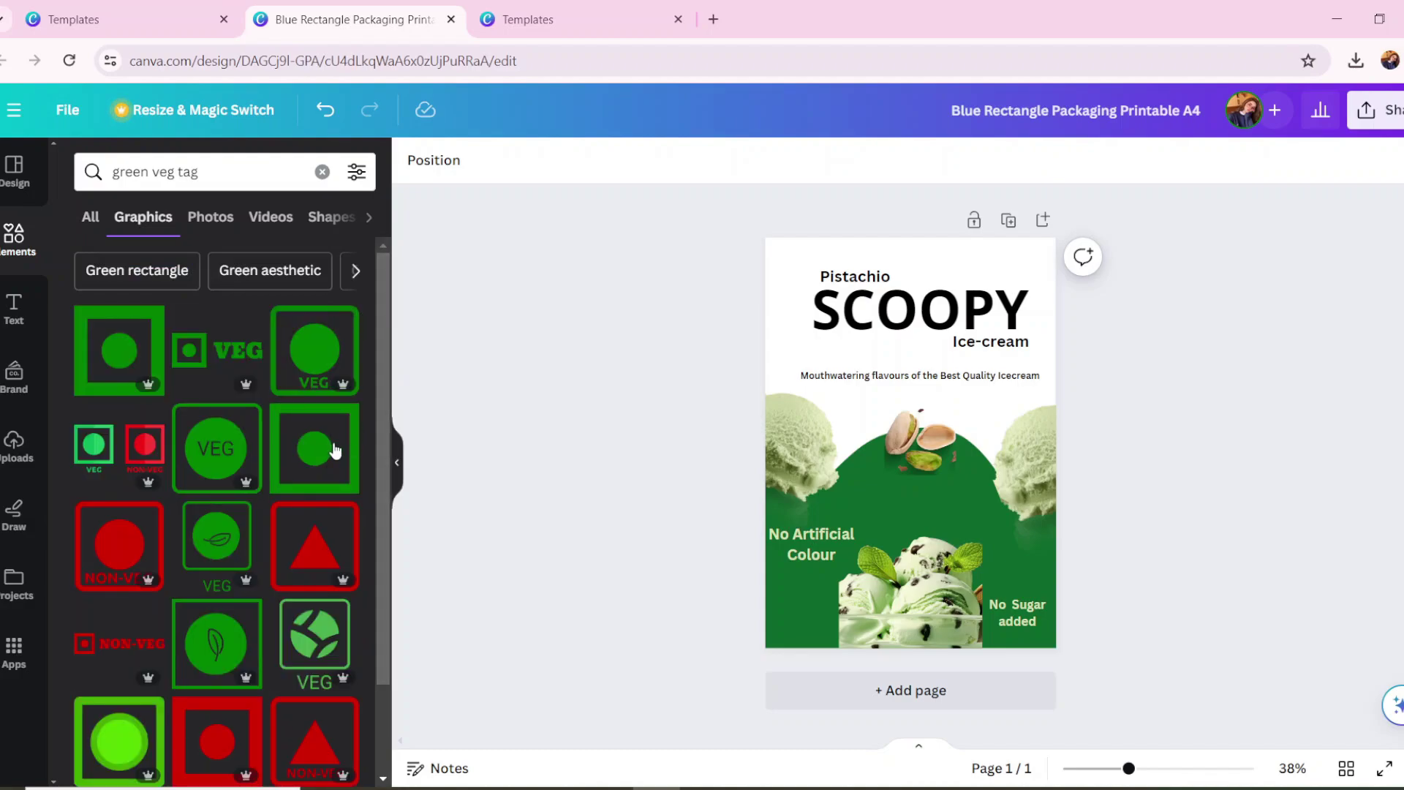
pyautogui.click(334, 449)
pyautogui.moveTo(958, 490); pyautogui.dragTo(877, 408)
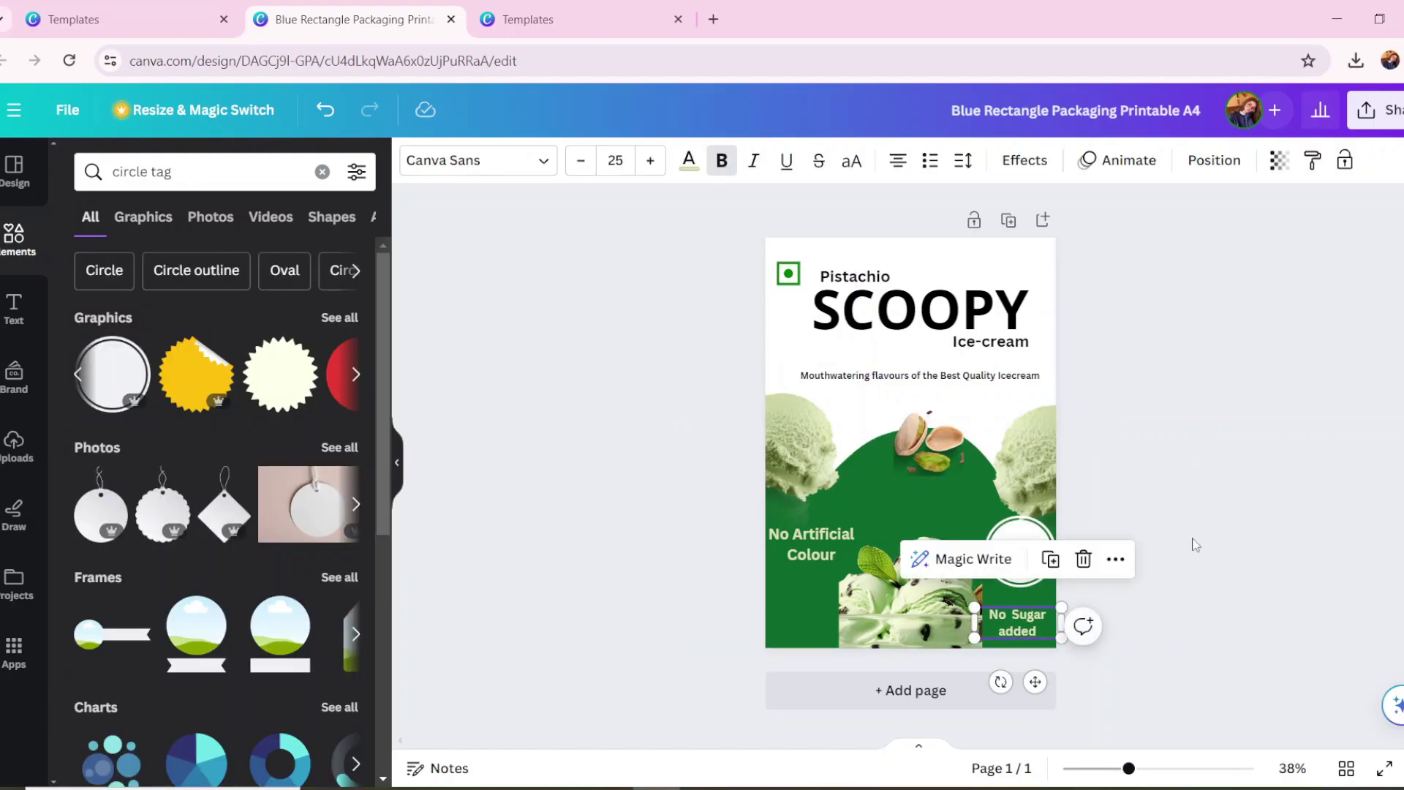
# Delete the white circle tag above the "No Sugar added" text
pyautogui.click(1196, 545)
pyautogui.click(1021, 561)
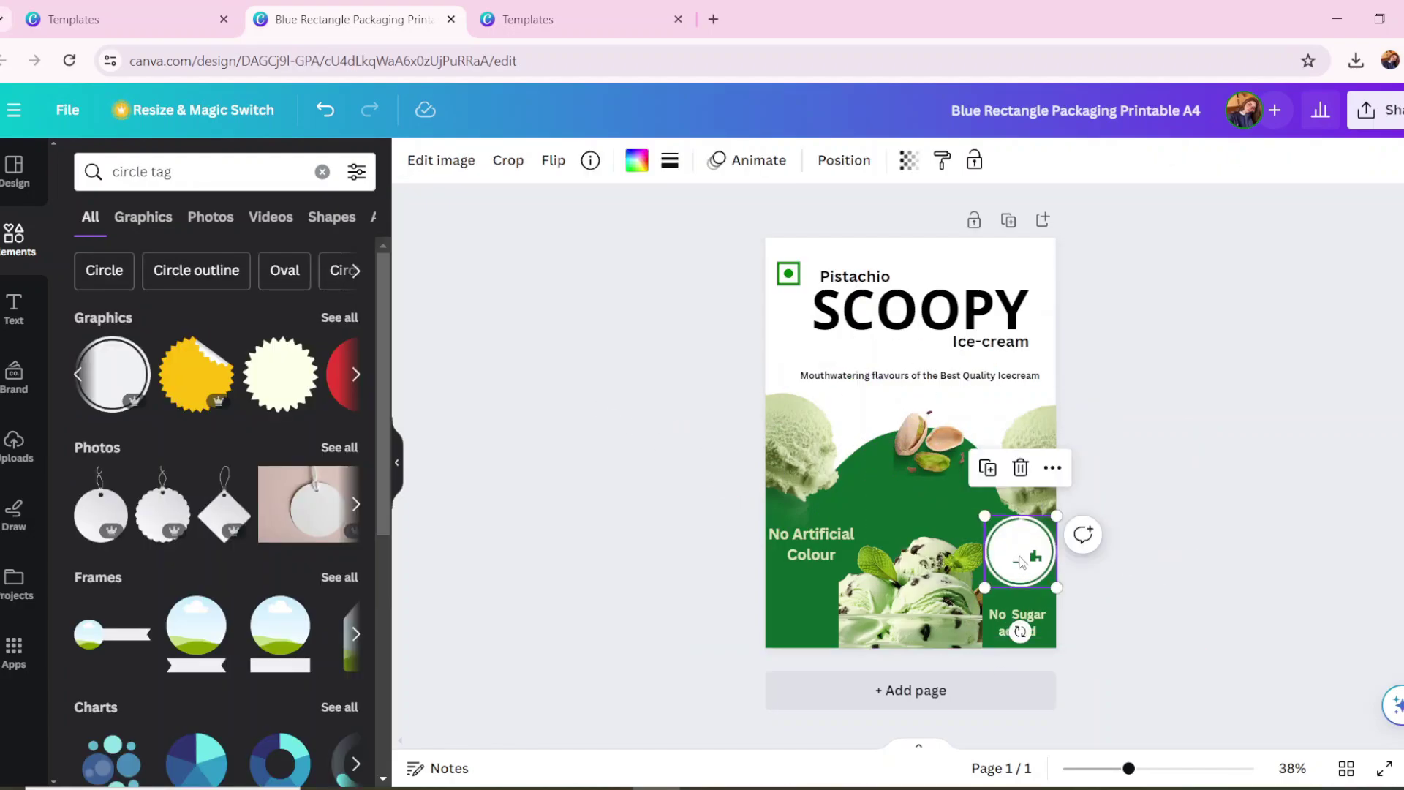
pyautogui.click(1021, 469)
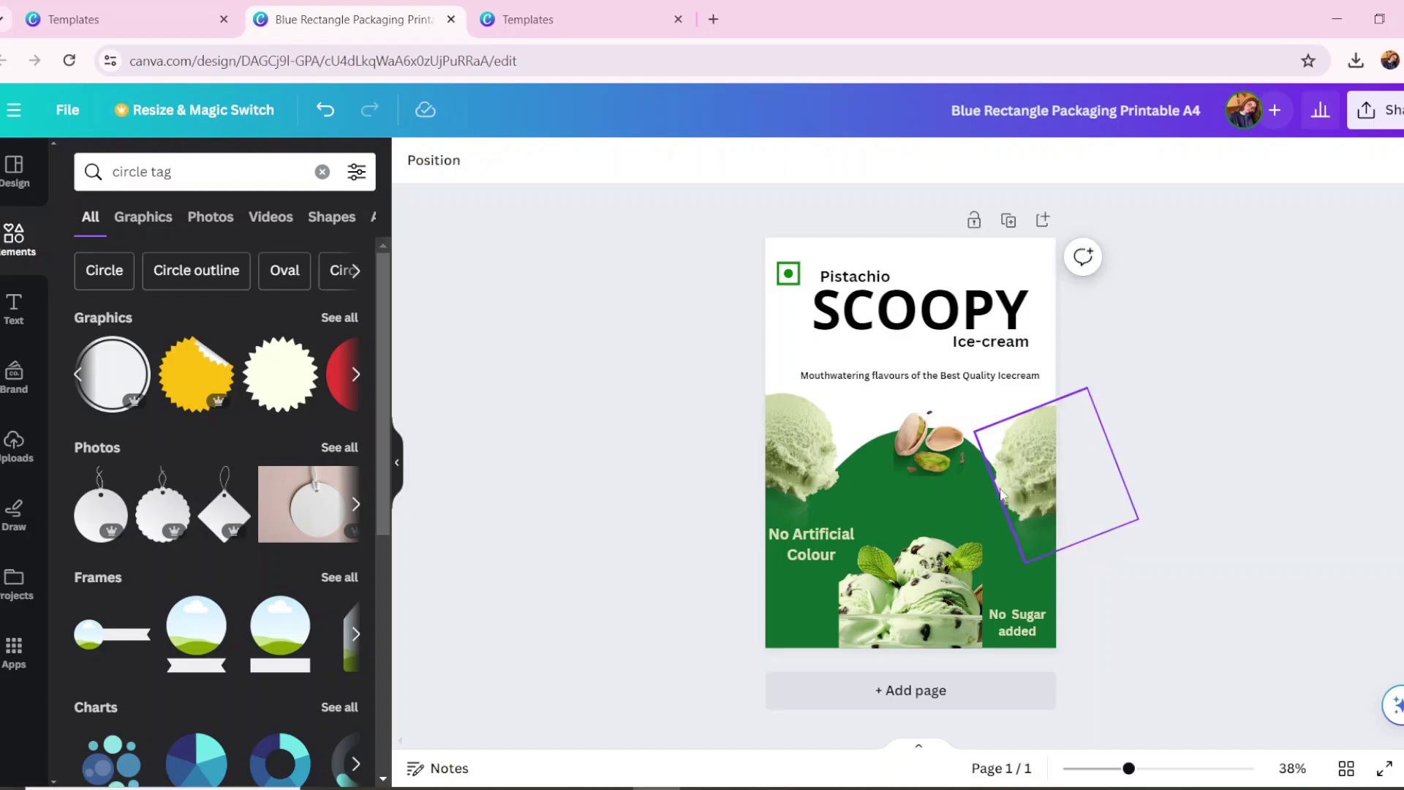
# Add the ringed circle tag graphic, recolour it white, and shrink it into place above the "No Sugar added" text
pyautogui.click(131, 388)
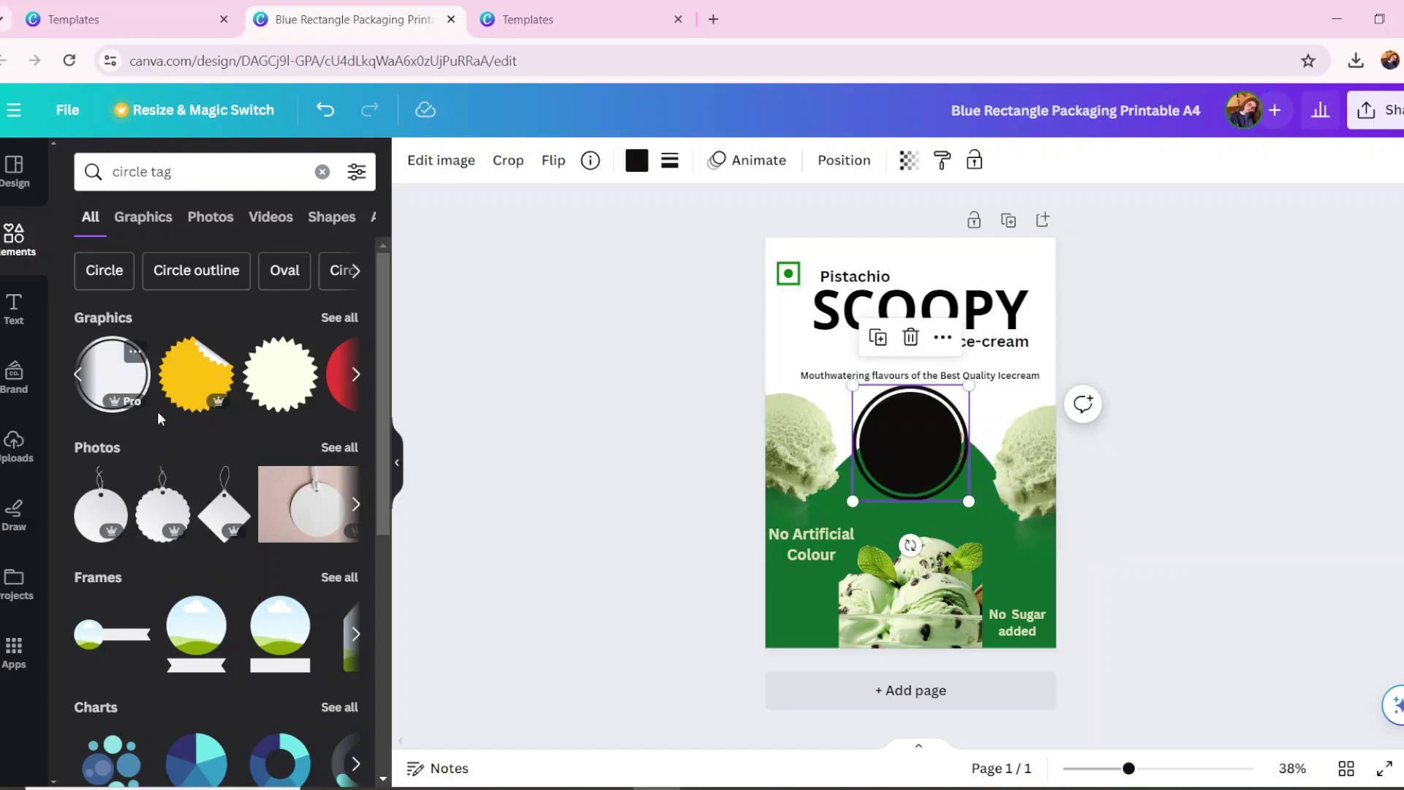
pyautogui.click(628, 166)
pyautogui.click(361, 757)
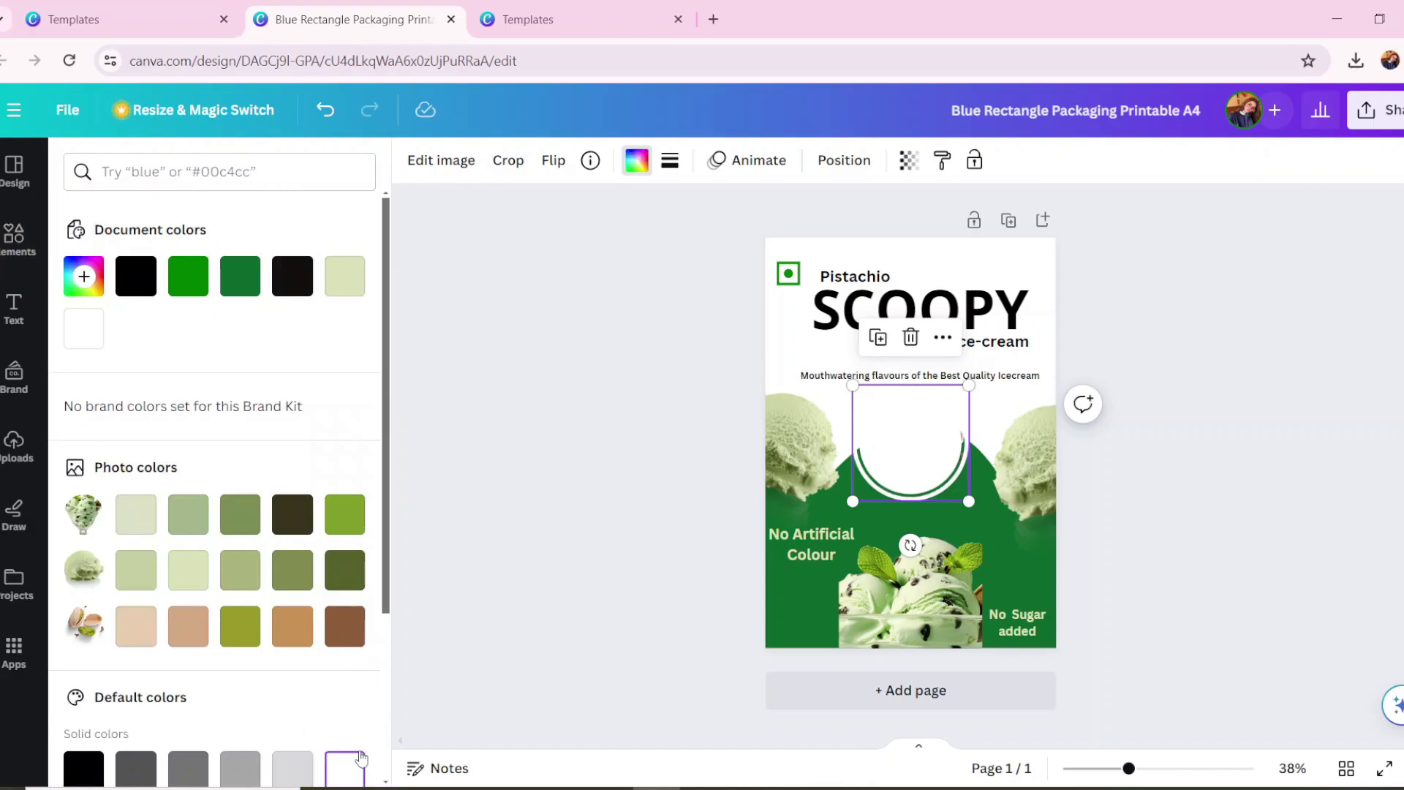
pyautogui.click(514, 472)
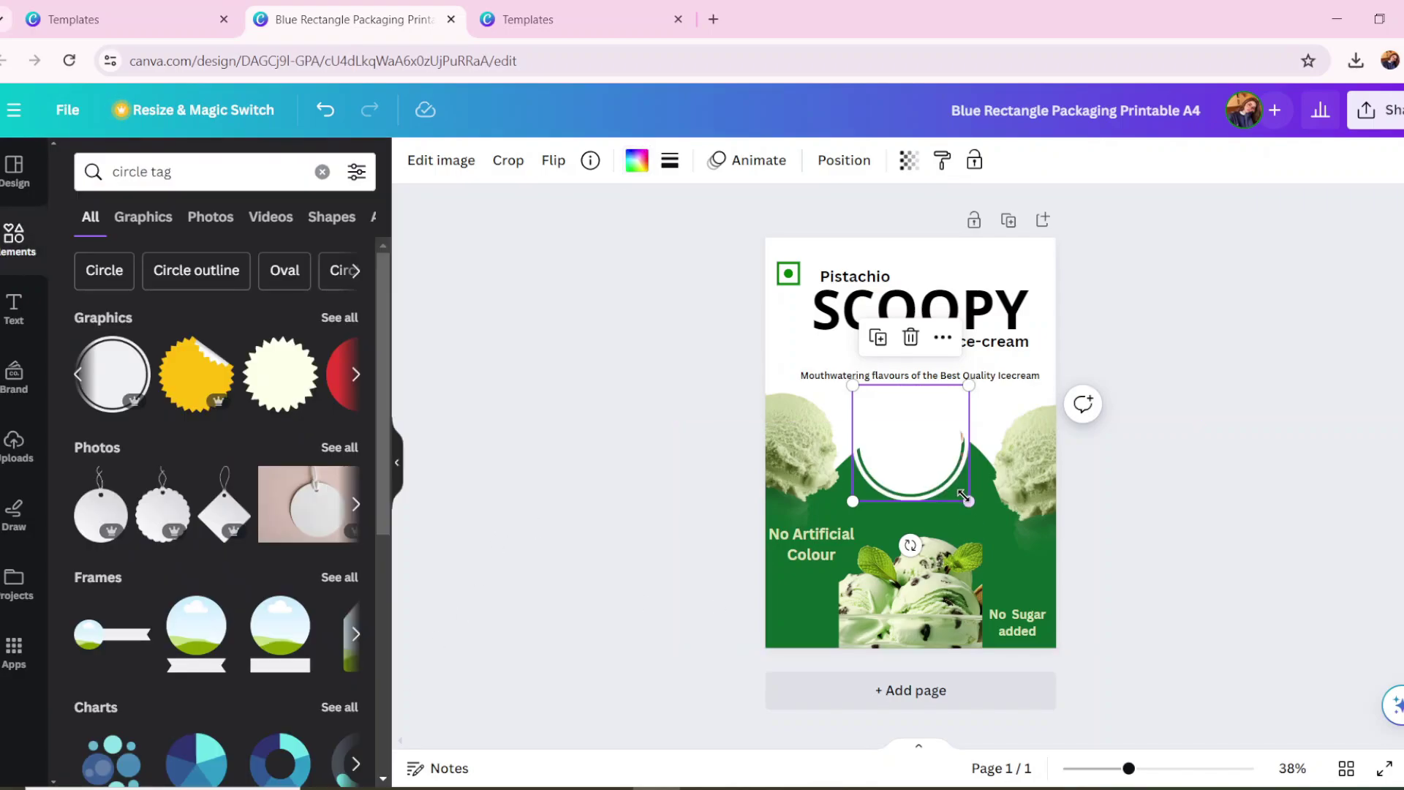
pyautogui.moveTo(964, 493); pyautogui.dragTo(1007, 591)
pyautogui.click(479, 564)
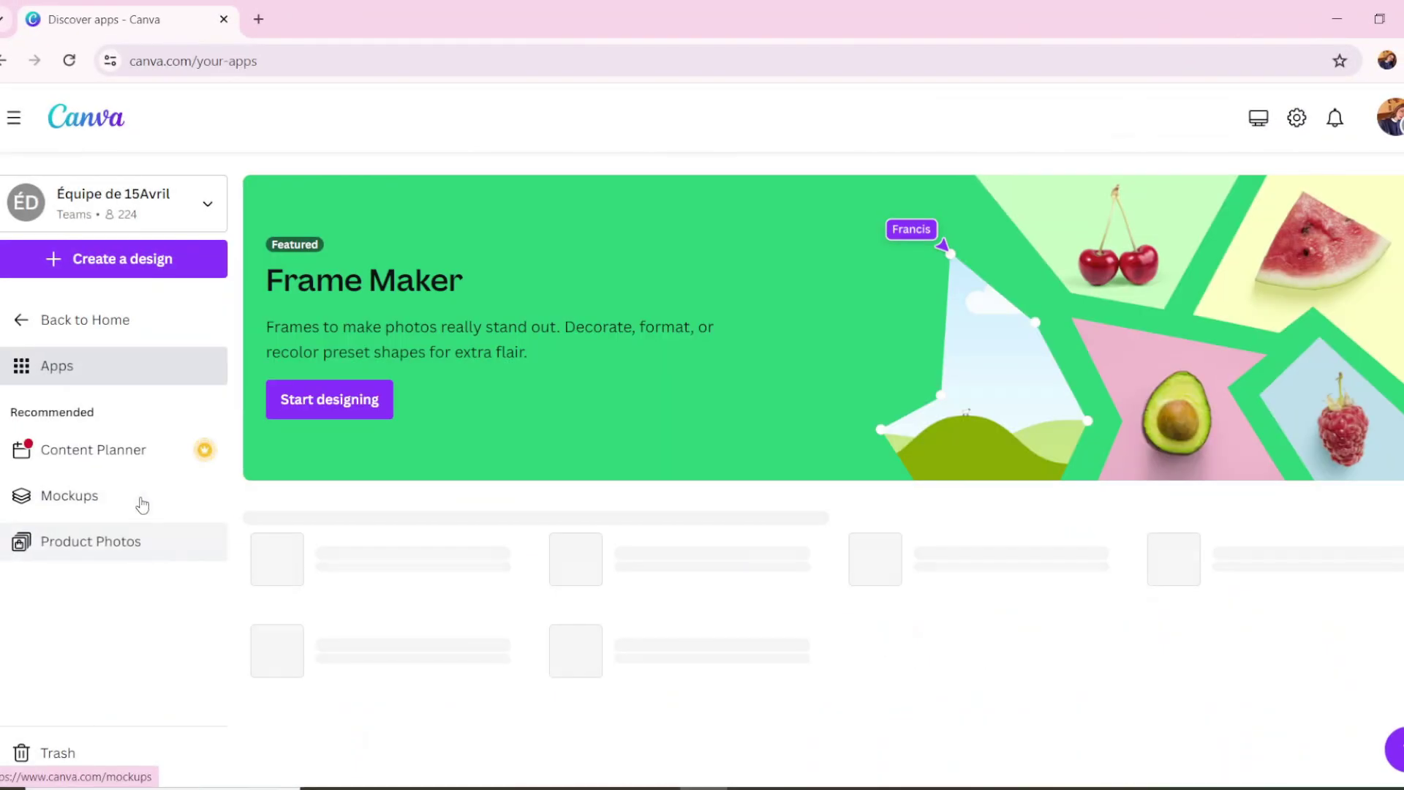
# Go to Canva's Mockups, search for "beverage", and open the Beverages collection
pyautogui.click(143, 504)
pyautogui.click(688, 285)
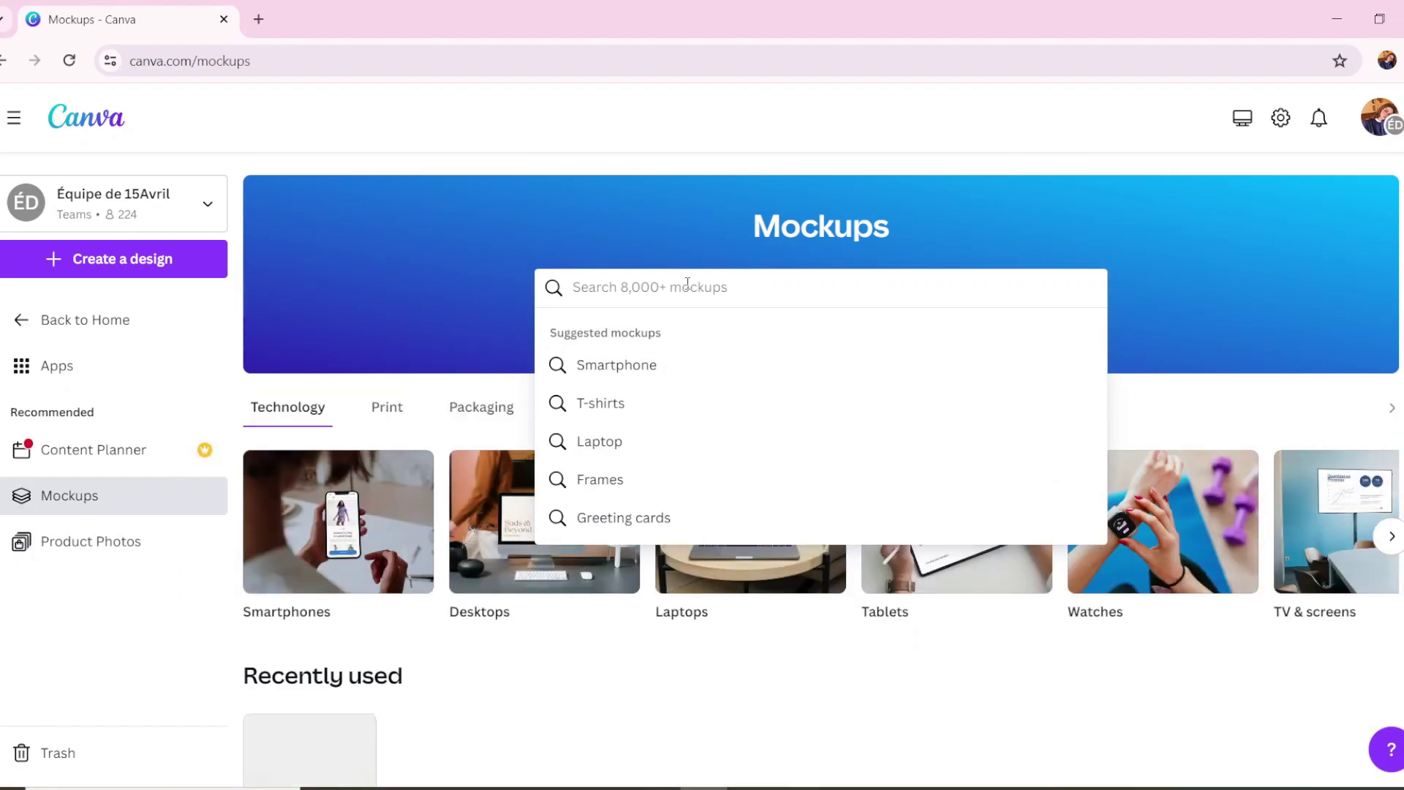
pyautogui.write('beverage')
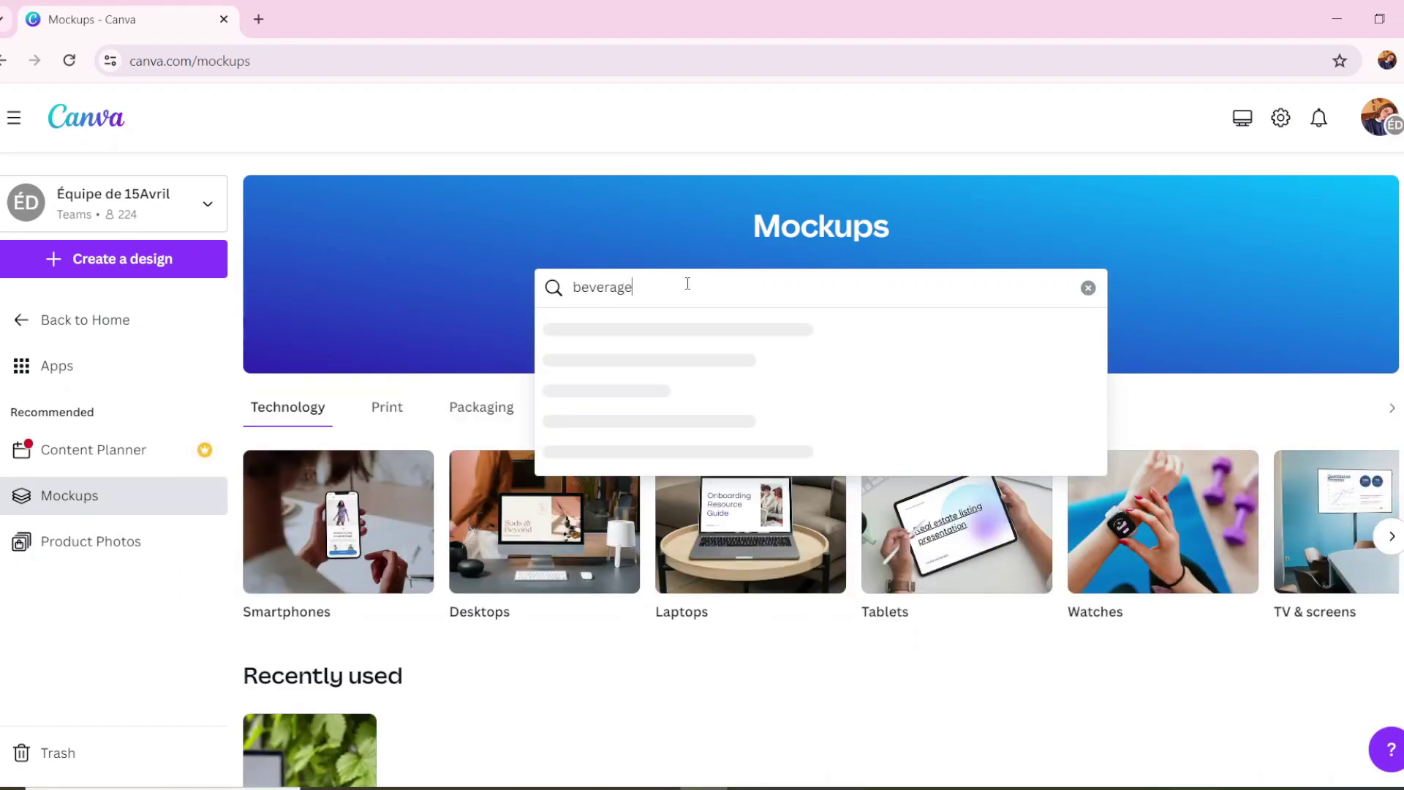
pyautogui.click(698, 342)
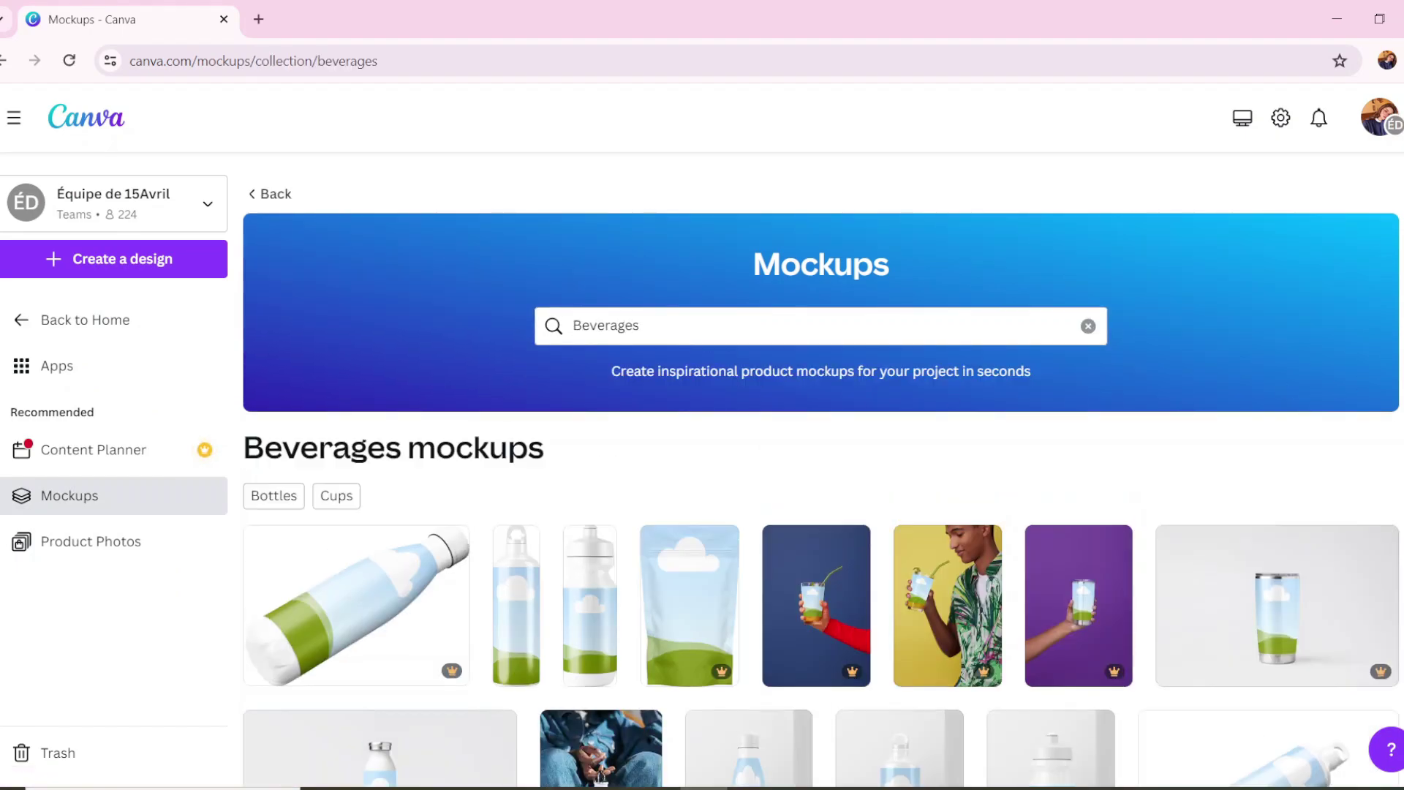
# Open the free paper cup mockup that stands beside a laptop in front of green leaves
pyautogui.scroll(-5, 1179, 398)
pyautogui.scroll(-5, 893, 611)
pyautogui.click(893, 611)
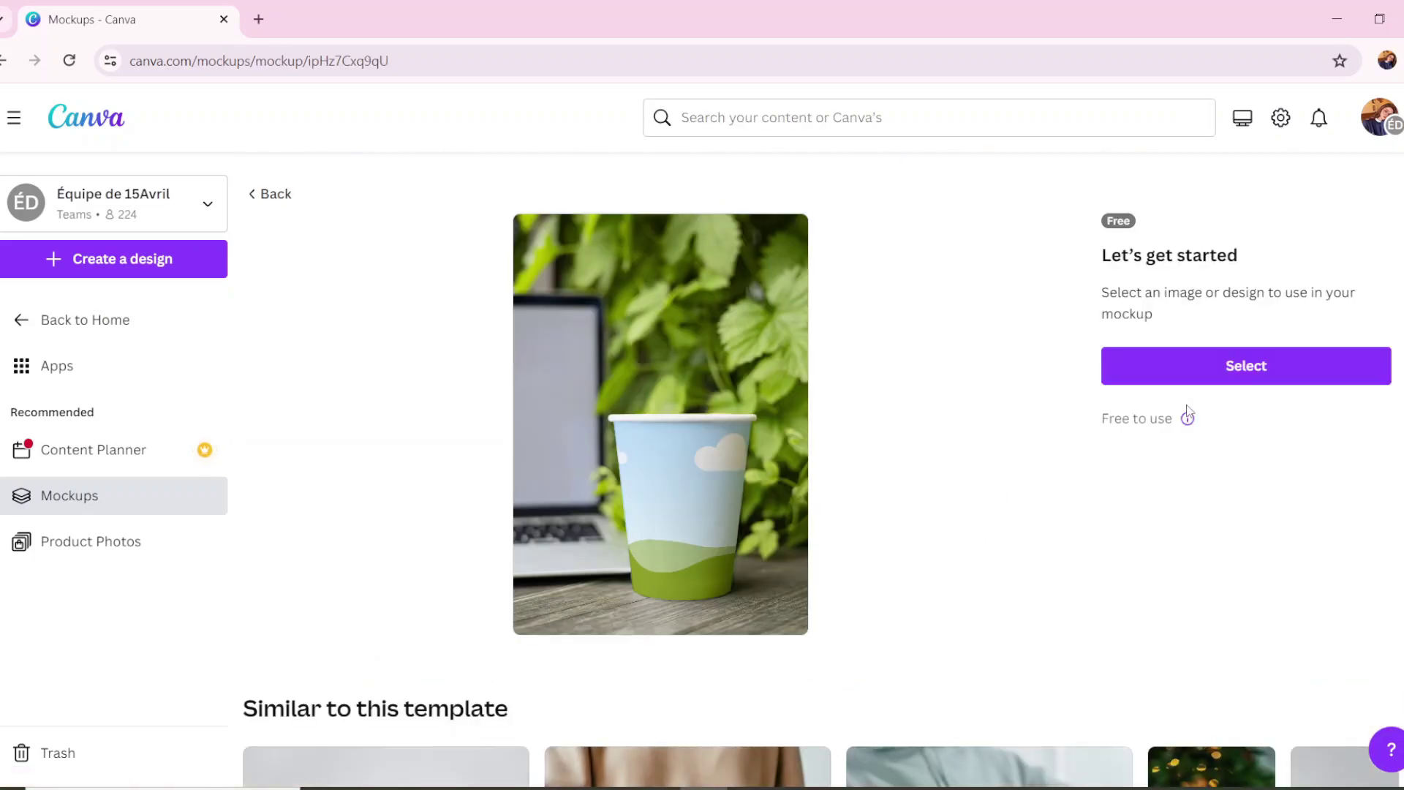
# Apply the uploaded SCOOPY packaging image to the paper cup mockup
pyautogui.click(1215, 375)
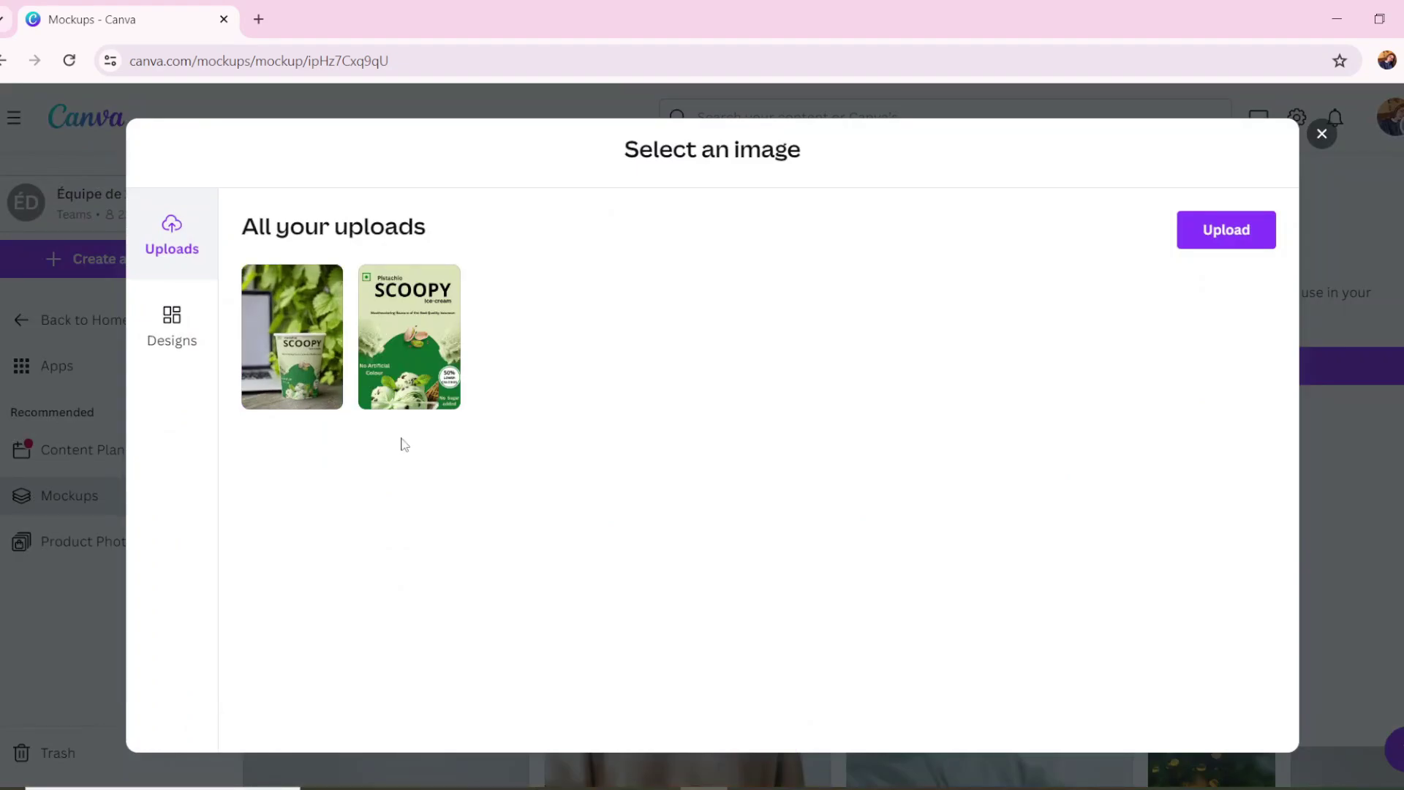
pyautogui.click(317, 396)
pyautogui.click(779, 734)
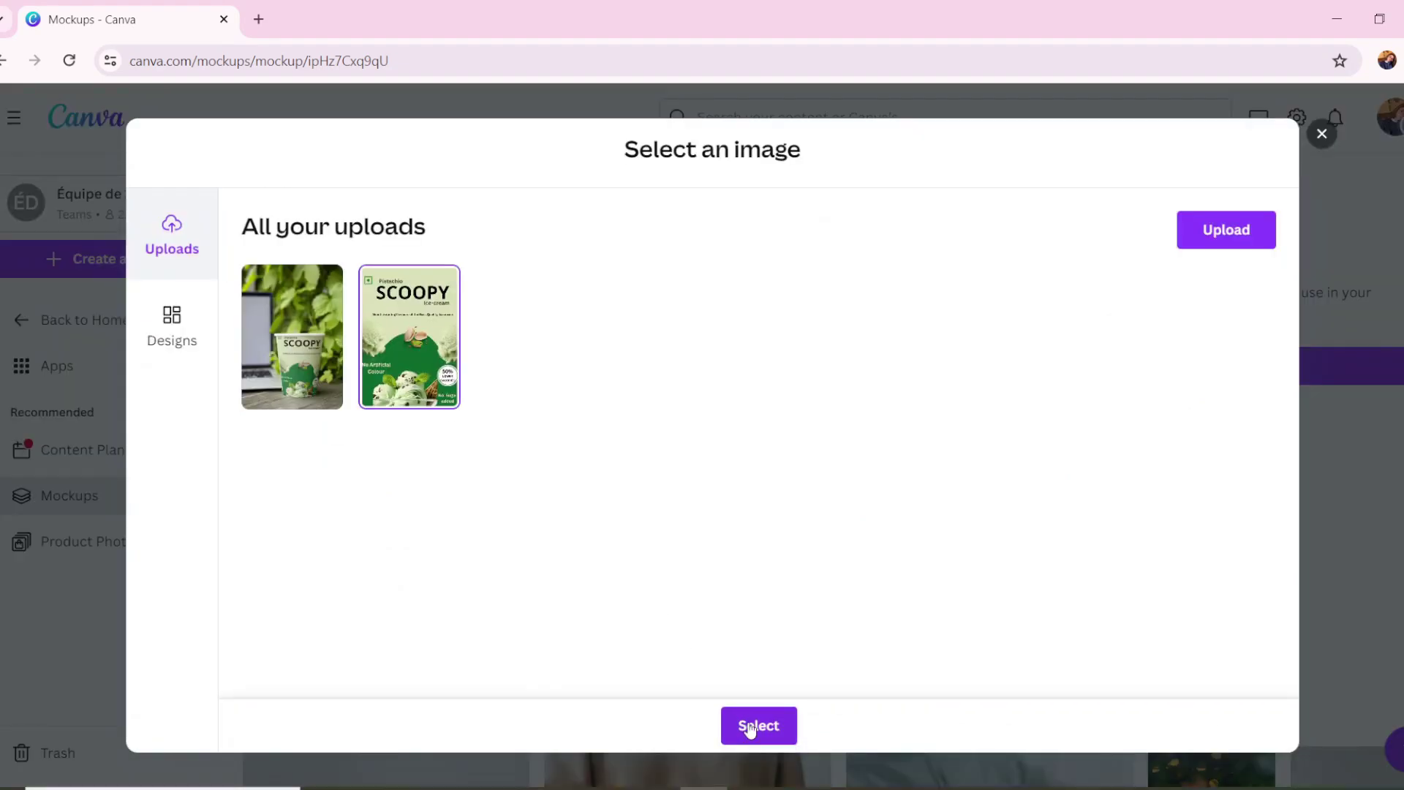
pyautogui.click(754, 743)
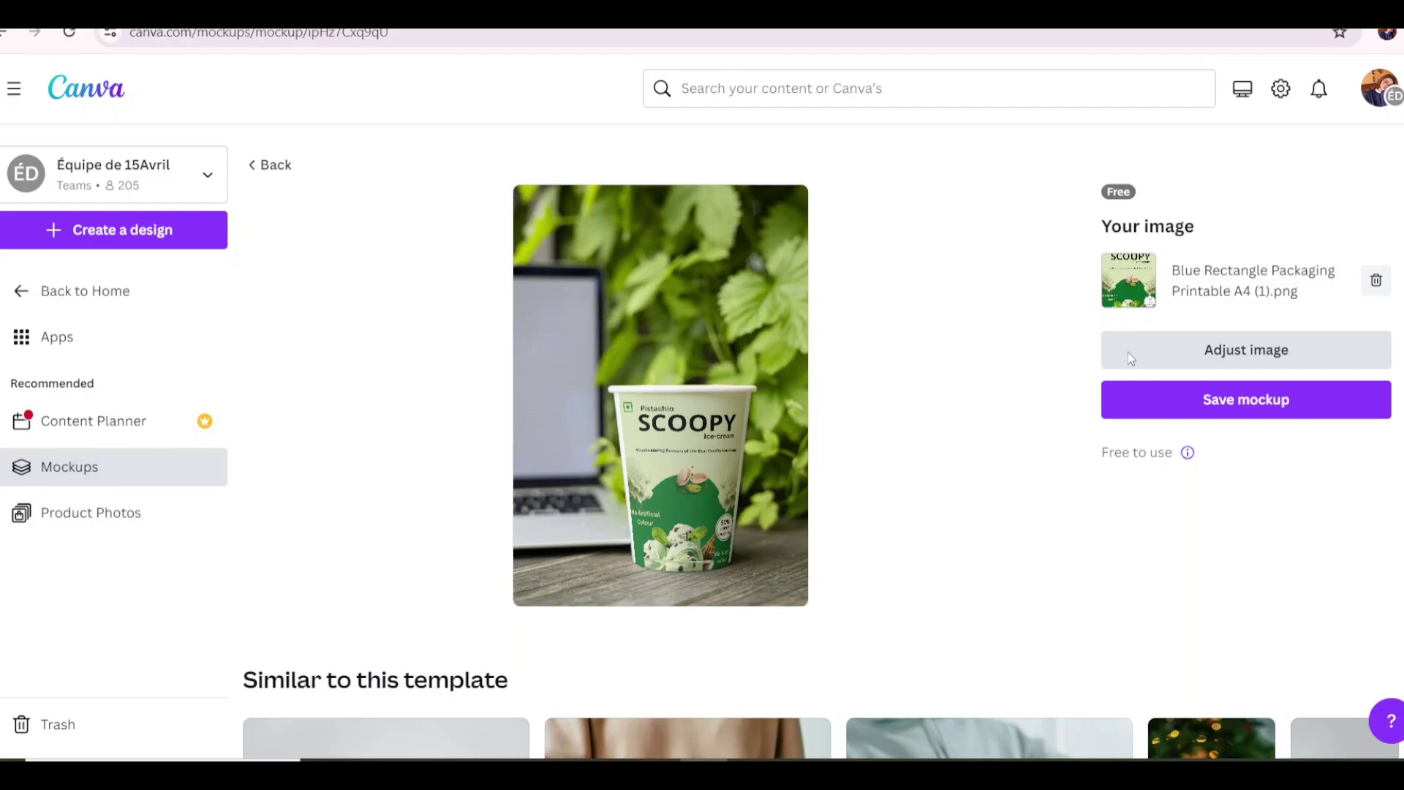
# Open the image adjustments for the SCOOPY artwork on the cup mockup
pyautogui.click(1127, 352)
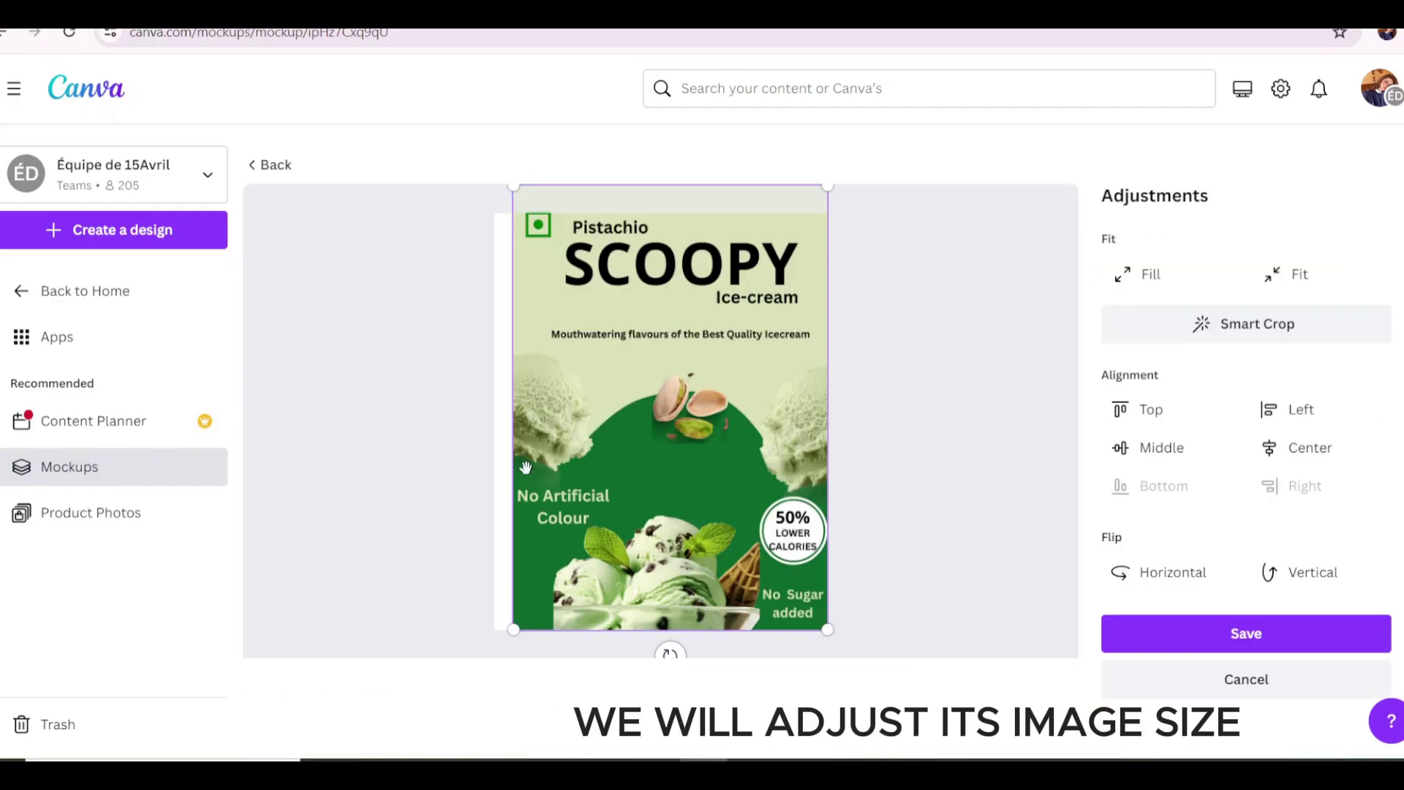